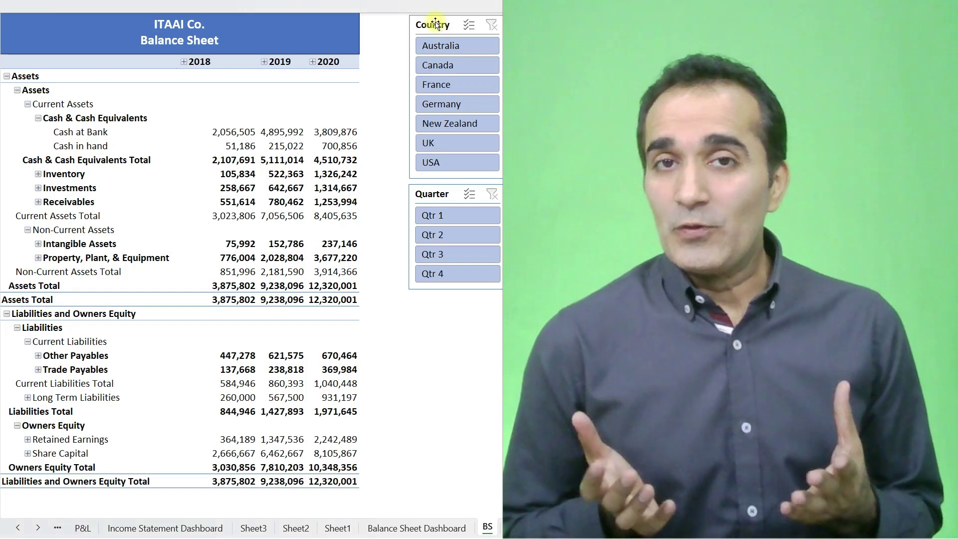
Step: View the balance sheet filtered by USA, UK, New Zealand, Germany, France, Canada and Australia in turn, and clear the country filter
left_click(435, 25)
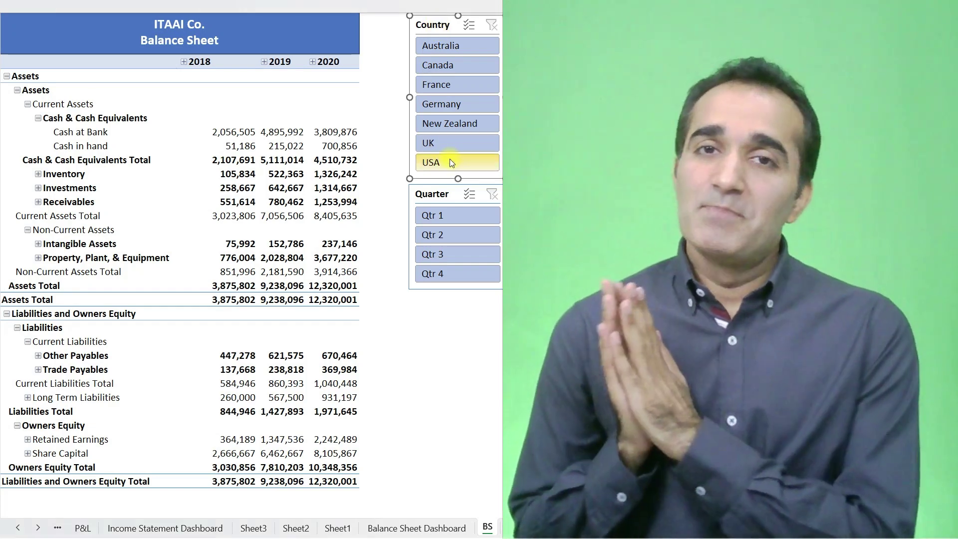
left_click(450, 160)
left_click(451, 142)
left_click(452, 126)
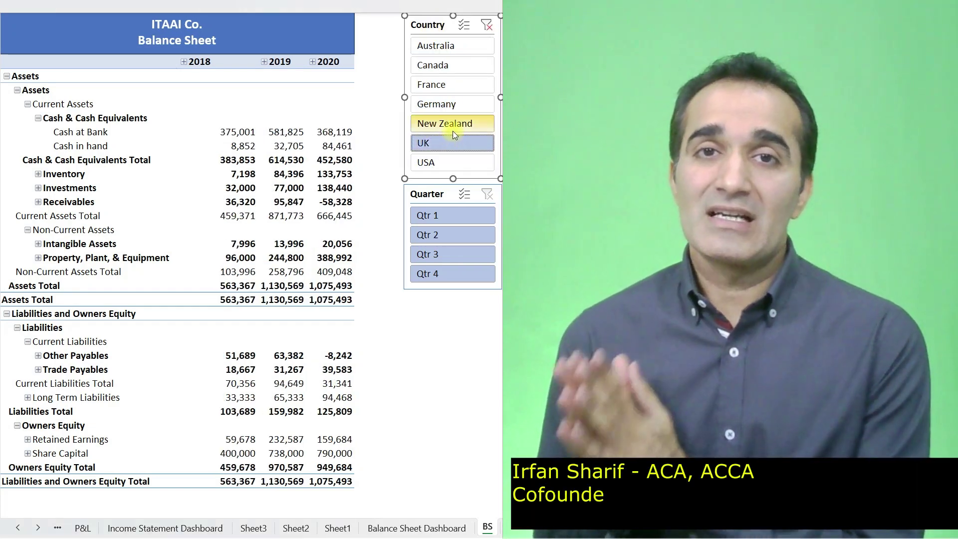
left_click(451, 105)
left_click(450, 86)
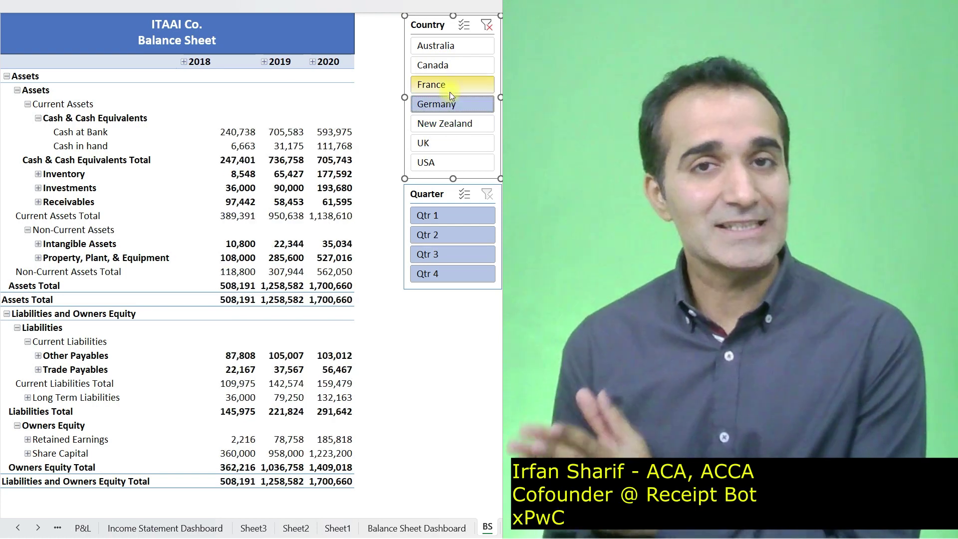
left_click(449, 67)
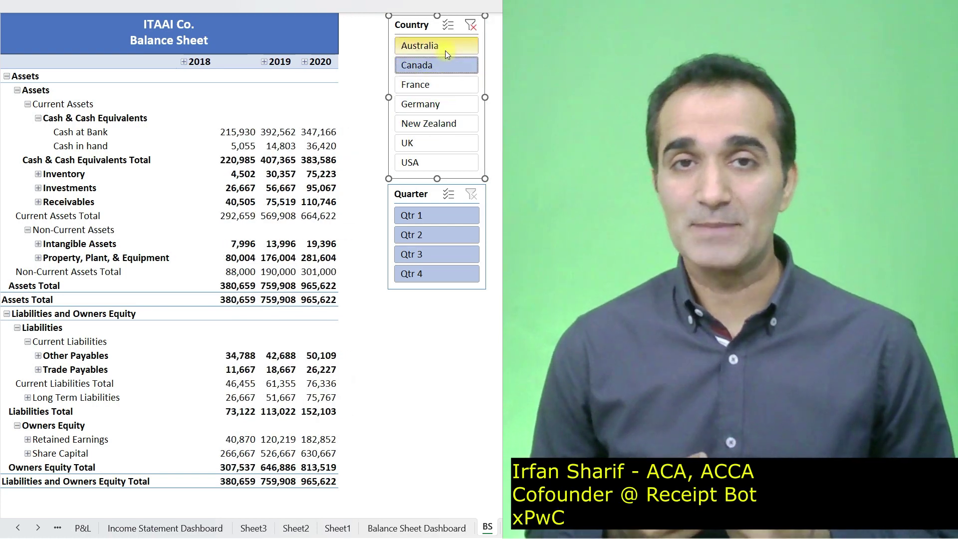
left_click(445, 49)
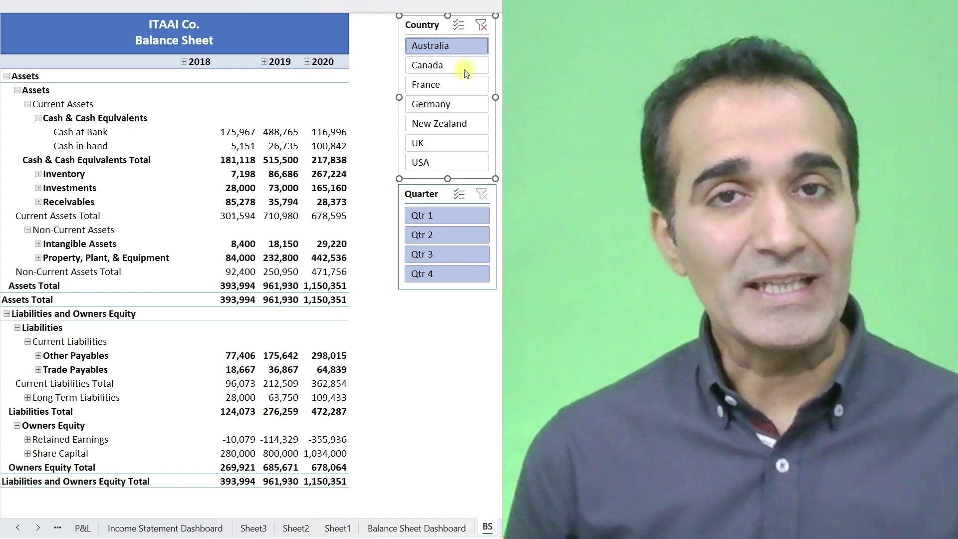
left_click(481, 25)
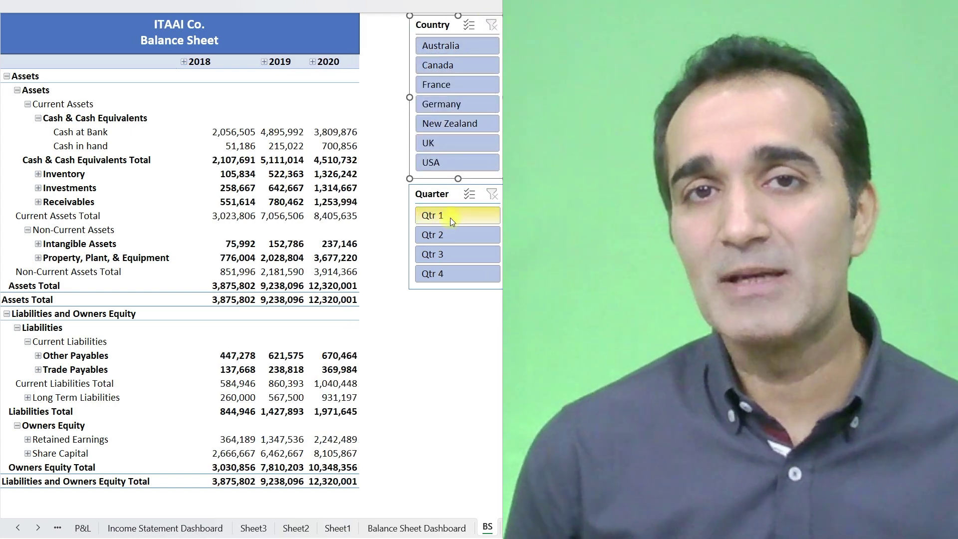
Step: View the balance sheet filtered by Qtr 2, Qtr 3 and Qtr 4 in turn, and clear the quarter filter
left_click(448, 234)
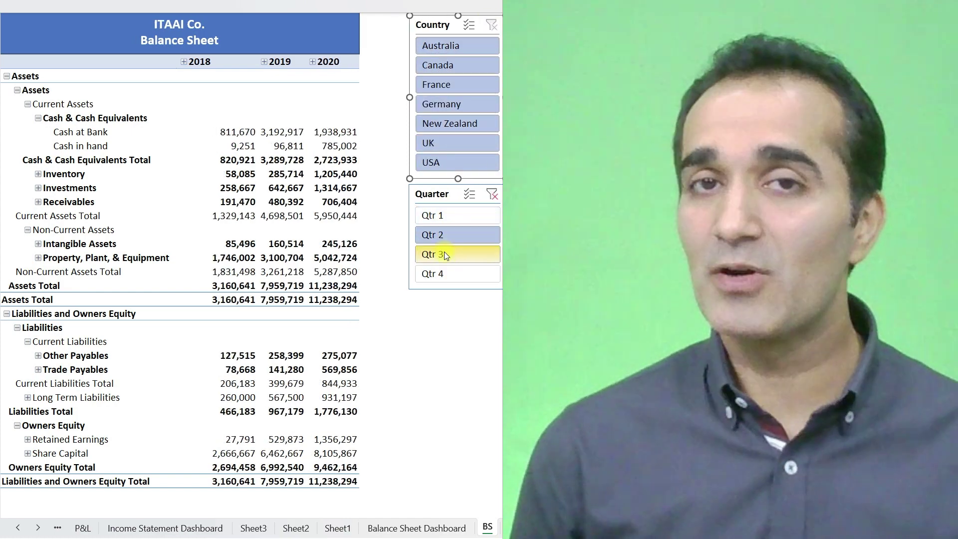
left_click(444, 252)
left_click(443, 275)
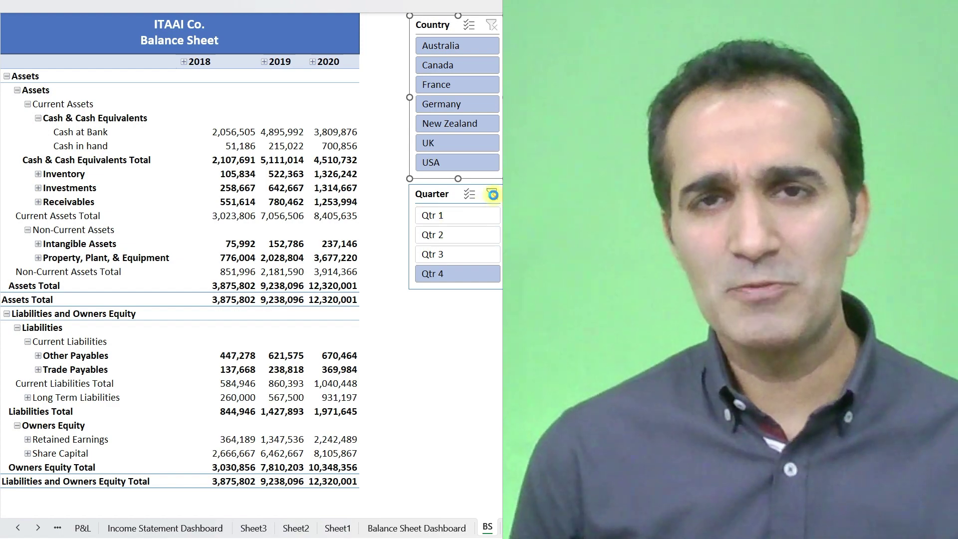
left_click(493, 196)
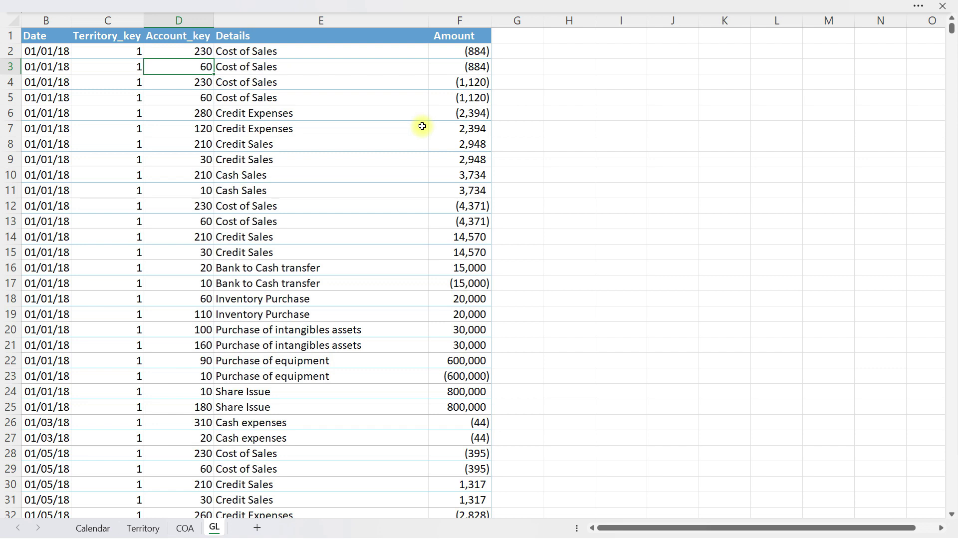
Step: Examine the general ledger's Details, Date, Amount, Account_key and Territory_key columns in the first few rows
left_click(346, 85)
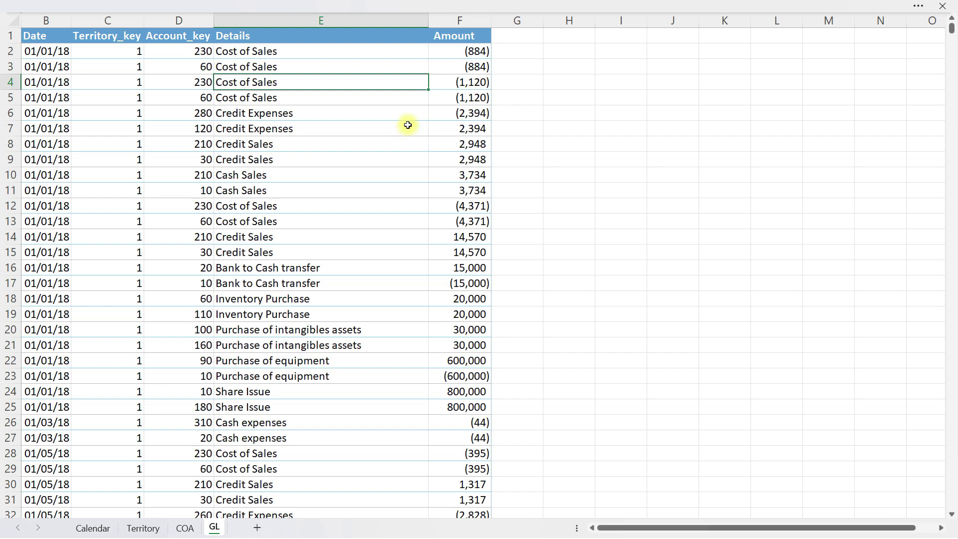
left_click(53, 55)
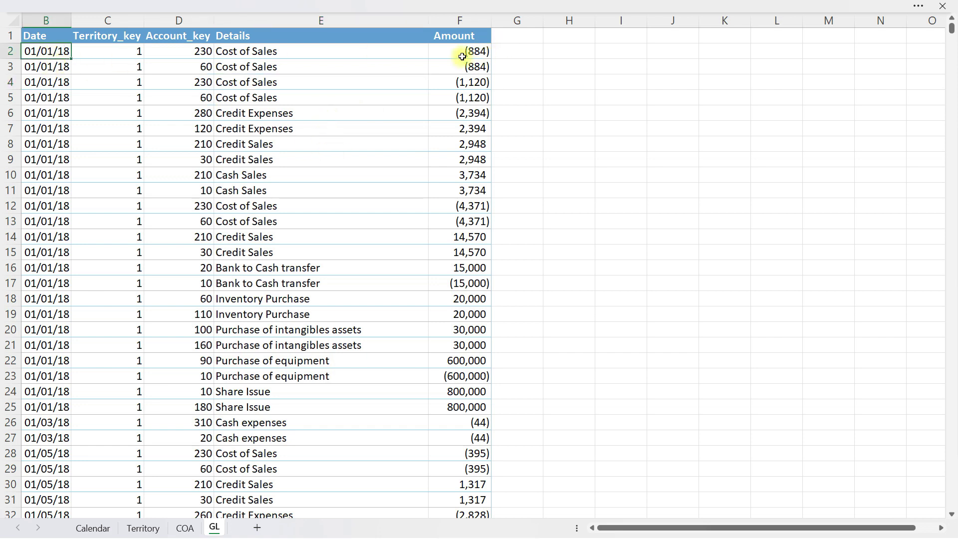
left_click(465, 55)
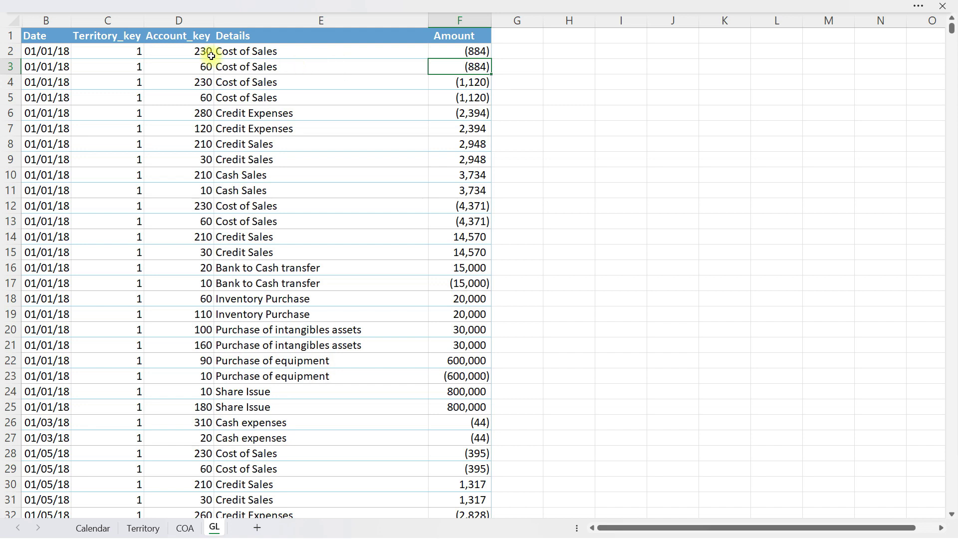
left_click(195, 55)
left_click(187, 68)
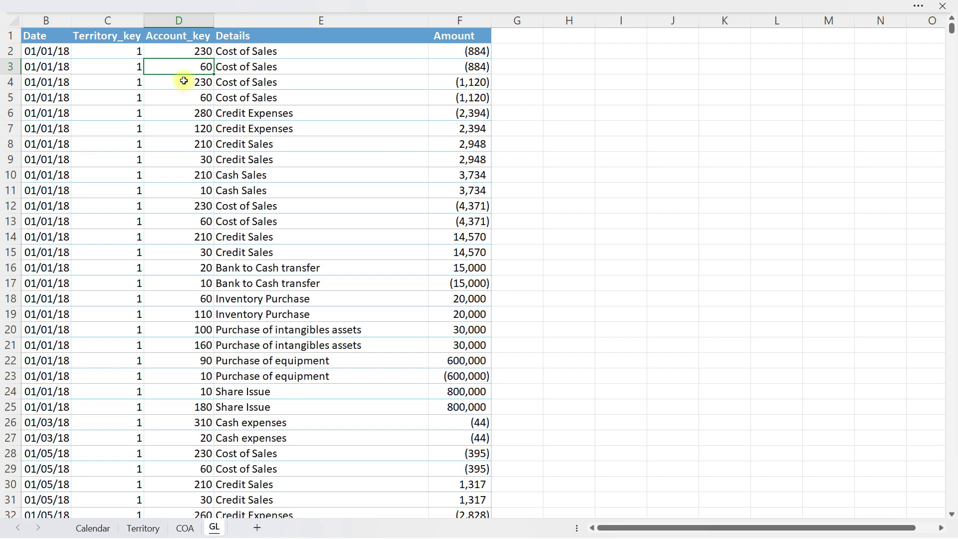
left_click(114, 53)
left_click(114, 66)
left_click(120, 82)
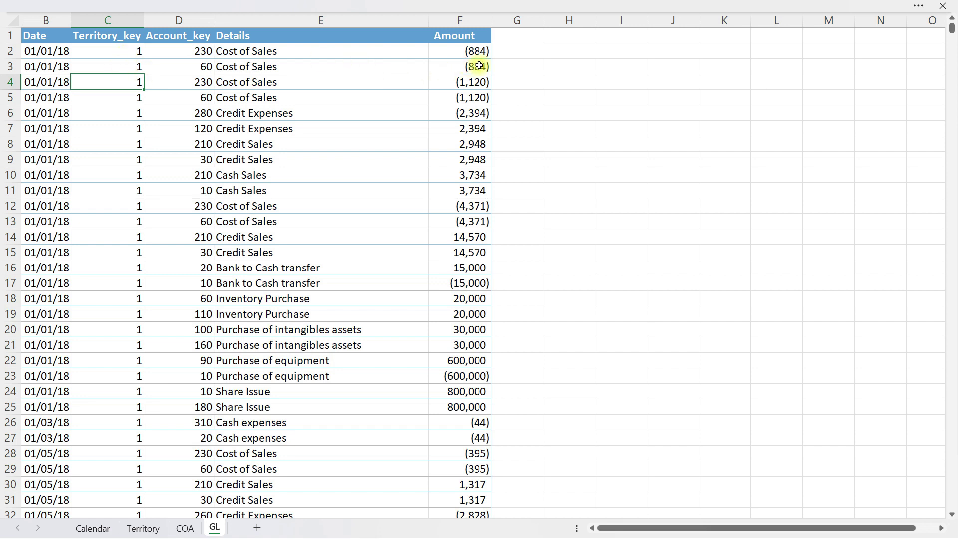
Step: Examine the Account_key values of the paired Cost of Sales entries in the general ledger
left_click(189, 70)
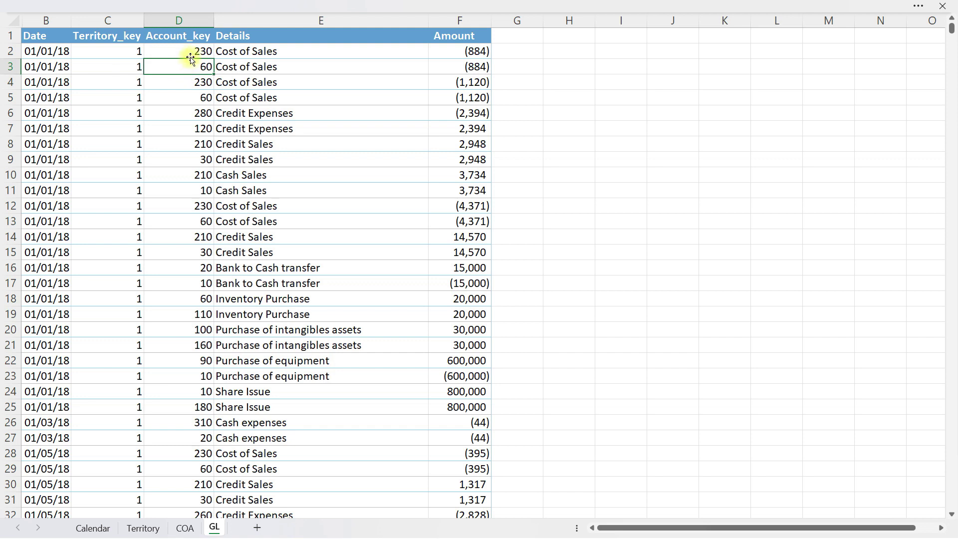
left_click(189, 50)
left_click(190, 68)
left_click(188, 85)
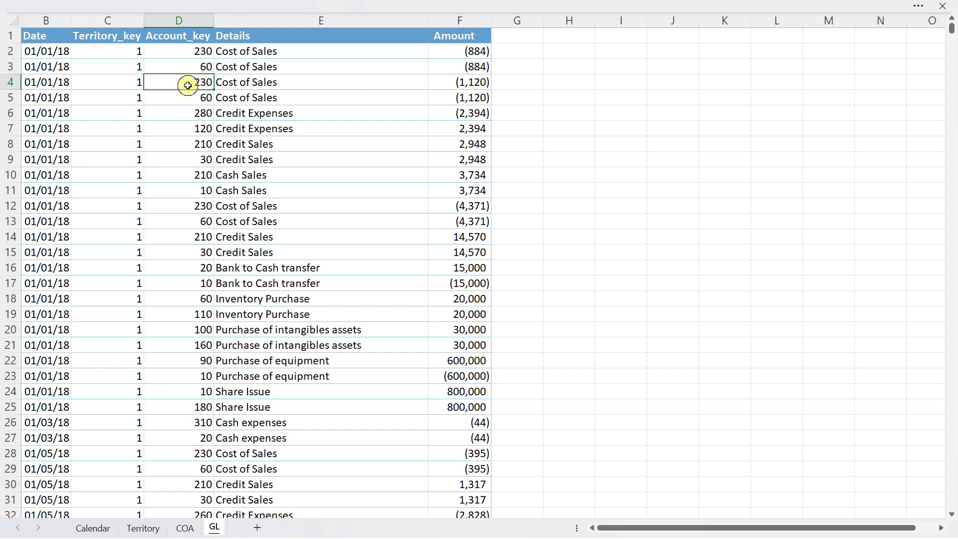
left_click(191, 96)
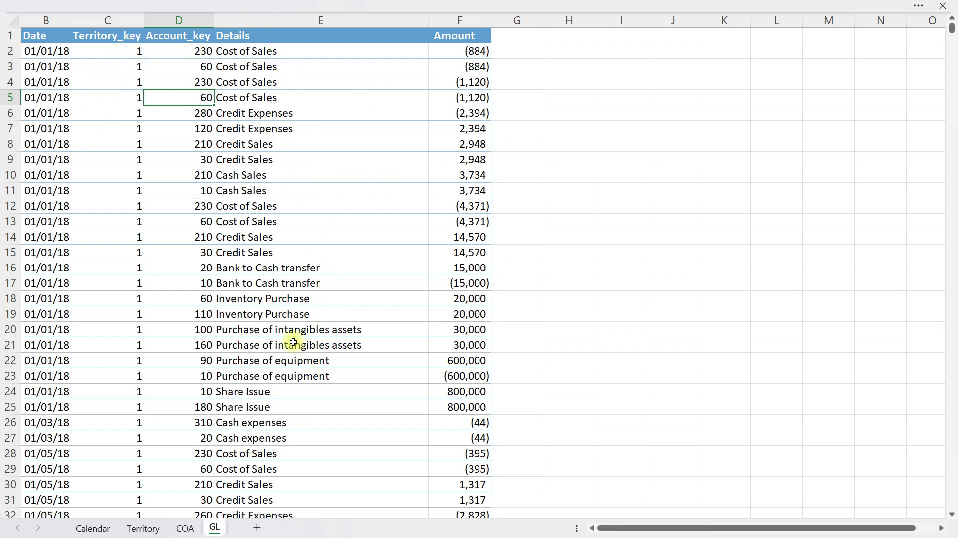
left_click(188, 50)
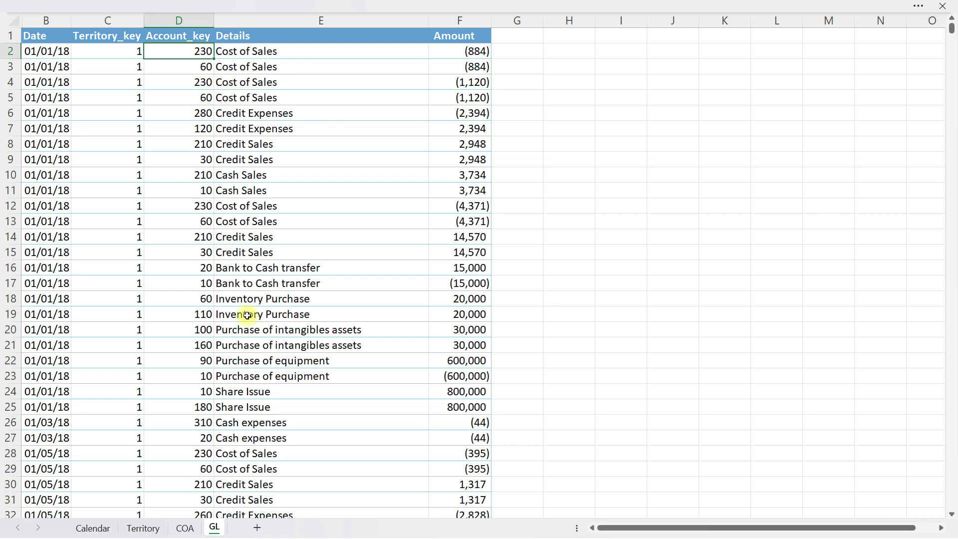
Step: Open the COA sheet and examine the first account keys and their matching SubAccount names
left_click(191, 533)
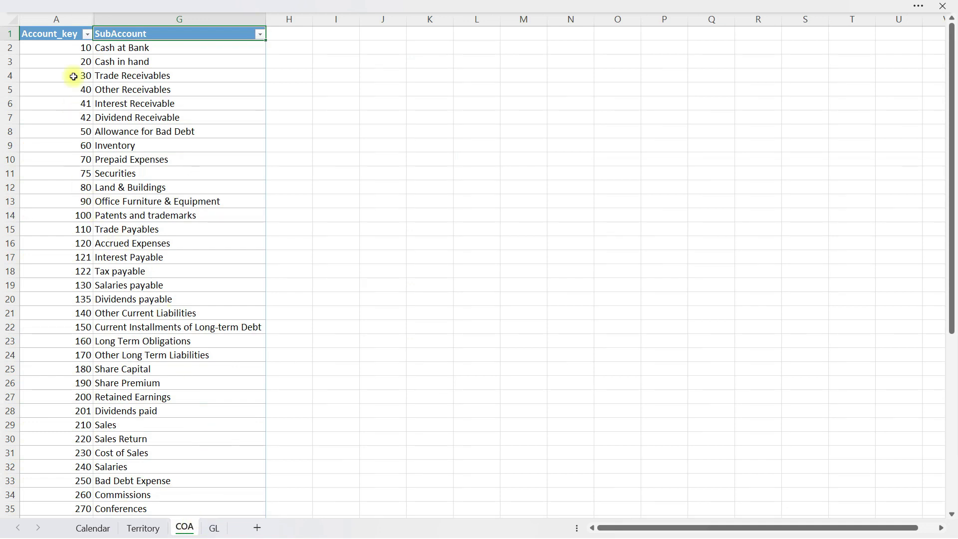
left_click(71, 53)
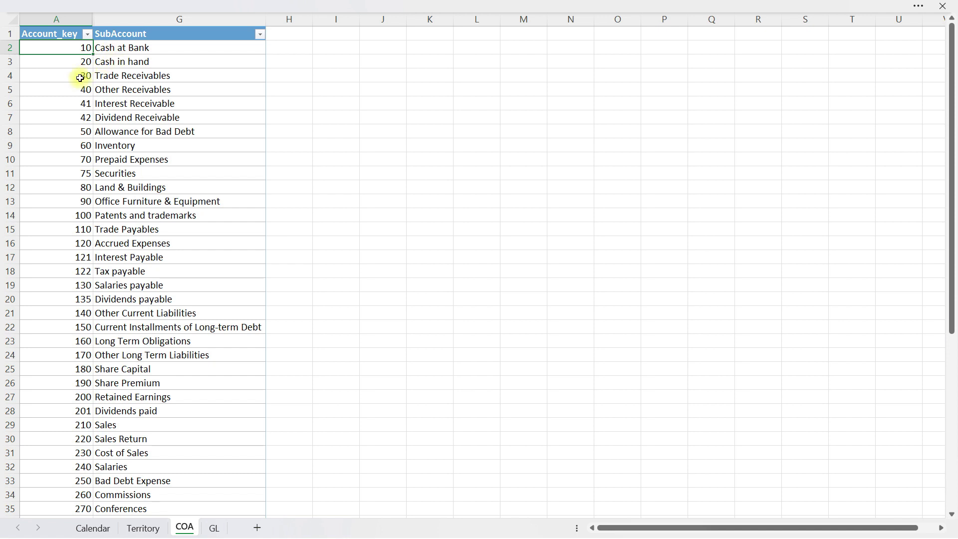
left_click(77, 59)
left_click(79, 77)
left_click(86, 89)
left_click(157, 47)
left_click(156, 72)
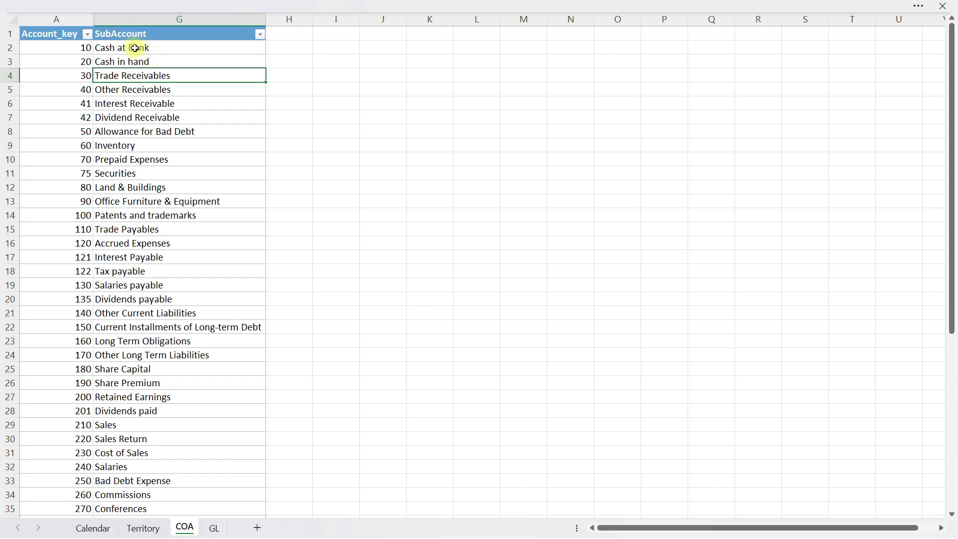
Step: Unhide the columns between Account_key and SubAccount in the COA sheet
left_click(84, 19)
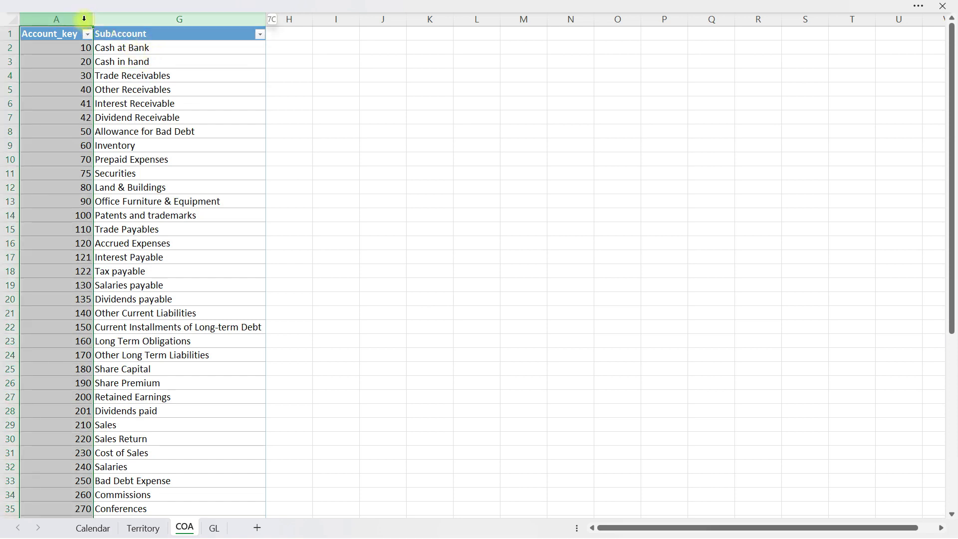
key("shift+Right")
right_click(86, 27)
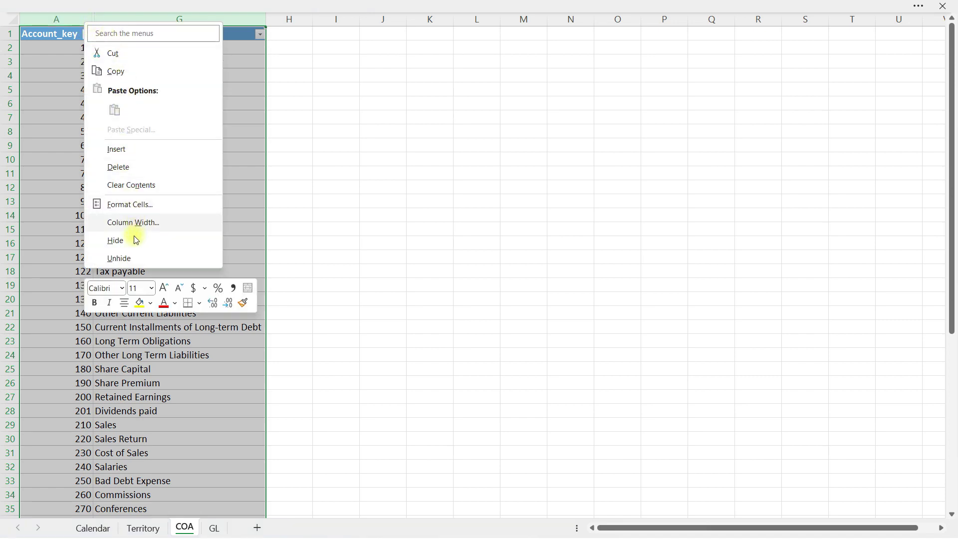
left_click(138, 258)
left_click(285, 188)
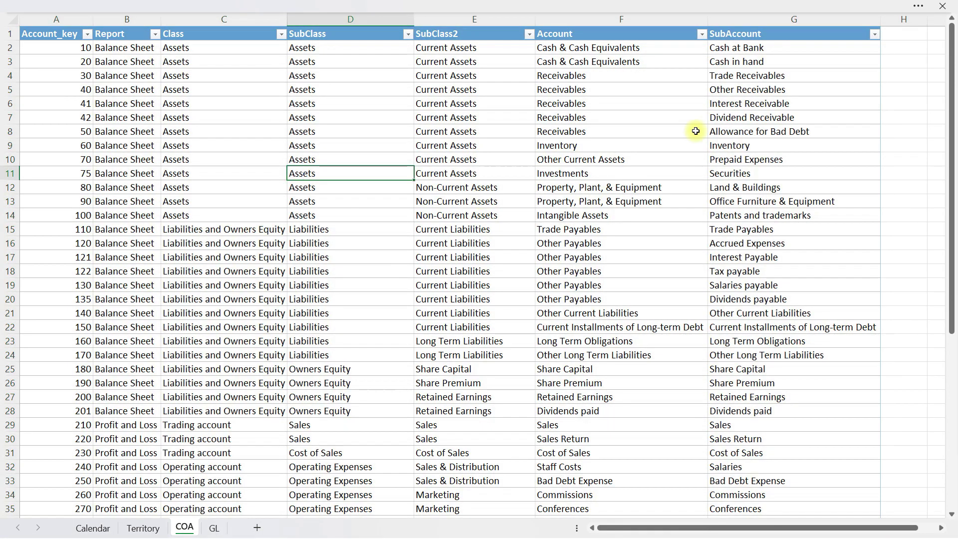
Step: Trace the Cash at Bank row from its SubAccount back through every classification column to its Account_key
left_click(747, 58)
key("Up")
key("Left")
key("Left")
key("Left")
key("Left")
key("Left")
key("Left")
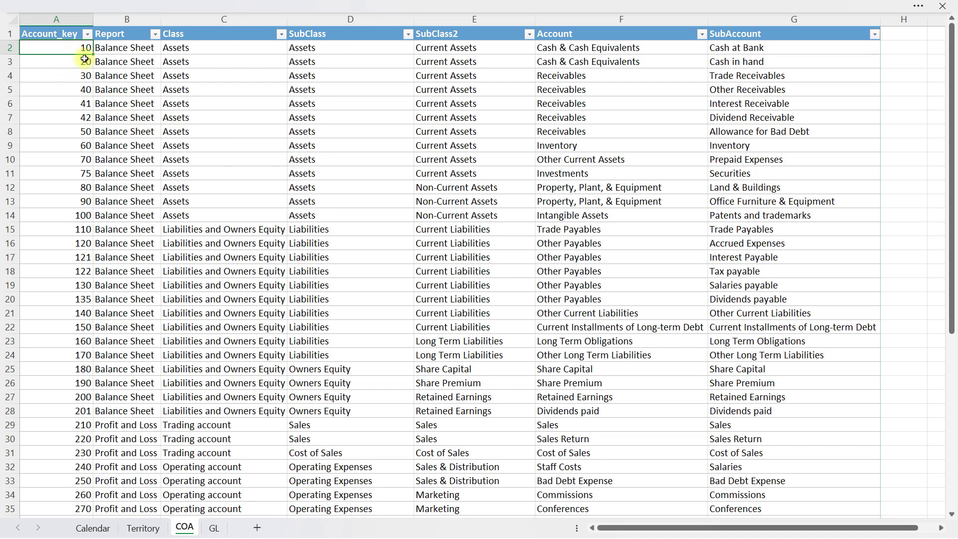
Step: Examine how accounts are grouped in the Report, Class, SubClass and SubClass2 columns of the COA sheet
left_click(118, 56)
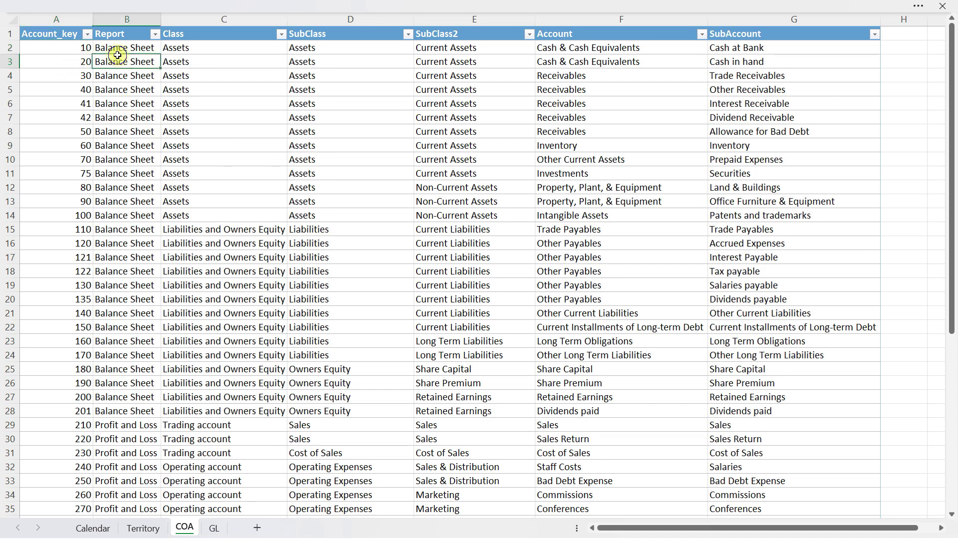
left_click(148, 439)
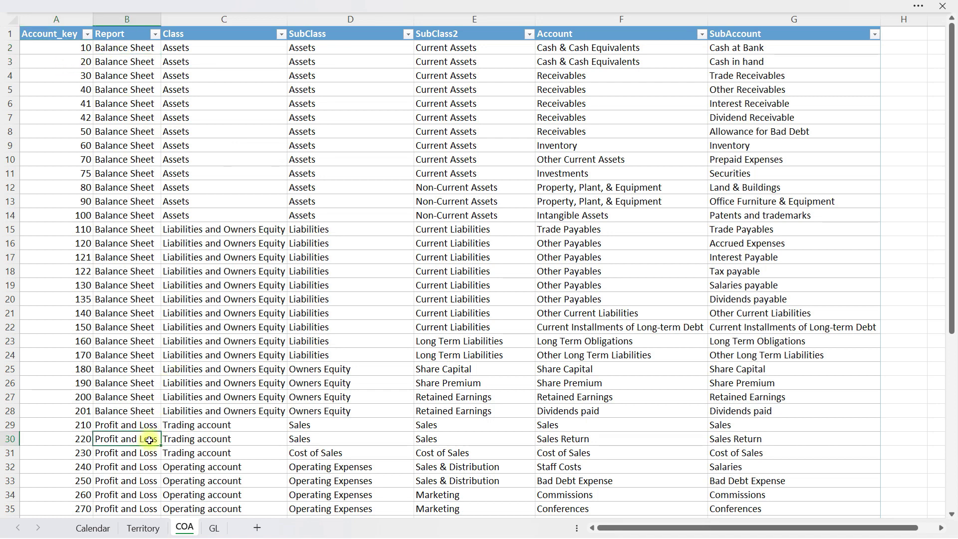
left_click(206, 54)
left_click(218, 229)
left_click(354, 95)
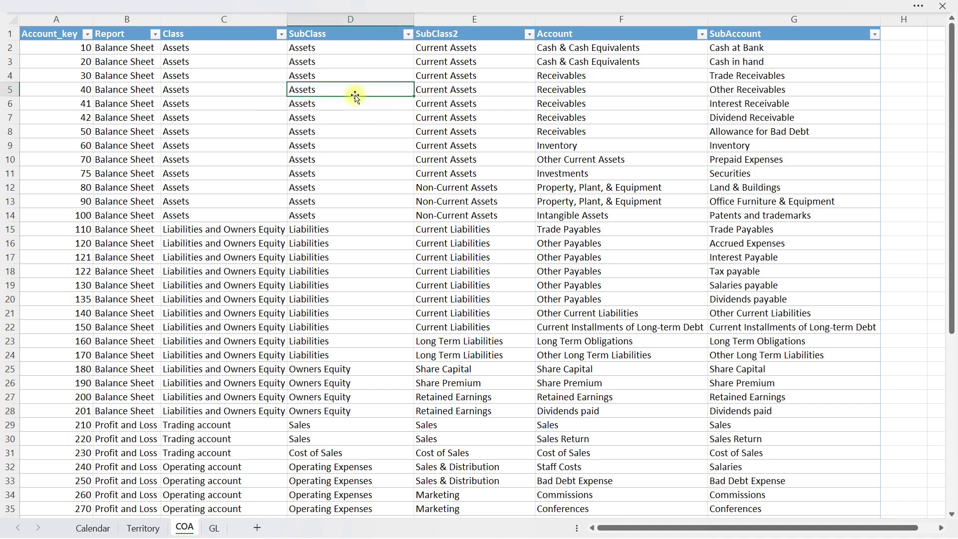
left_click(489, 106)
left_click(501, 204)
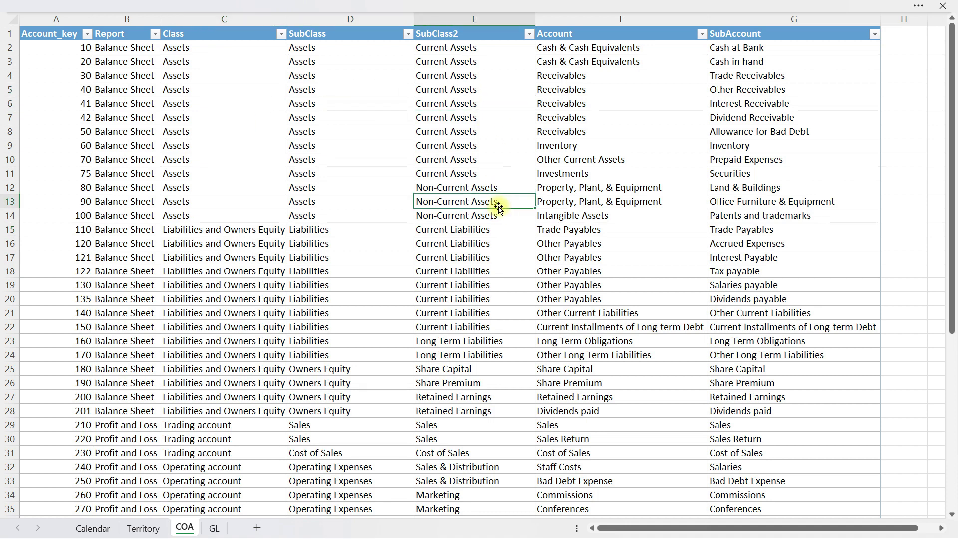
left_click(499, 78)
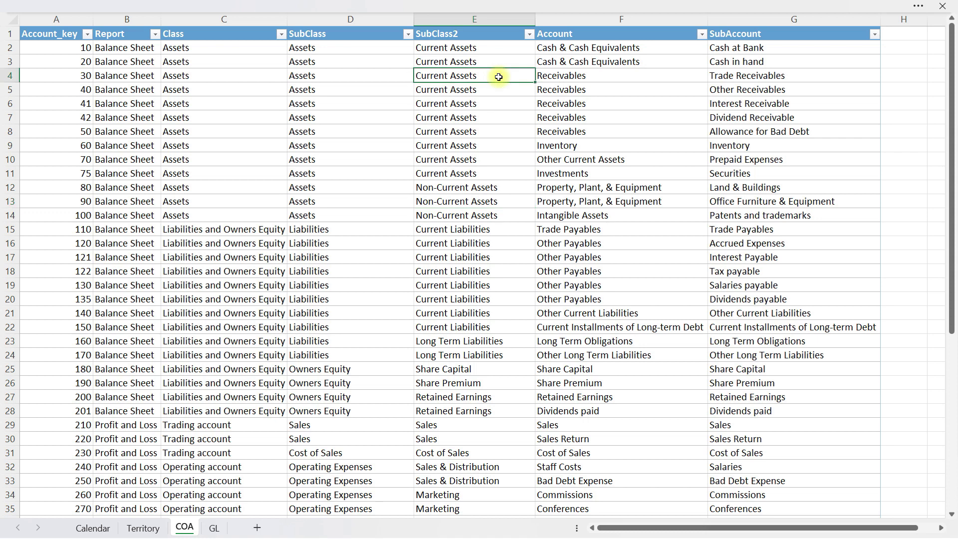
Step: Examine how the Account column groups the SubAccounts, comparing cash, receivables and inventory entries
left_click(589, 48)
left_click(572, 106)
left_click(589, 158)
left_click(601, 79)
left_click_drag(724, 80, 723, 100)
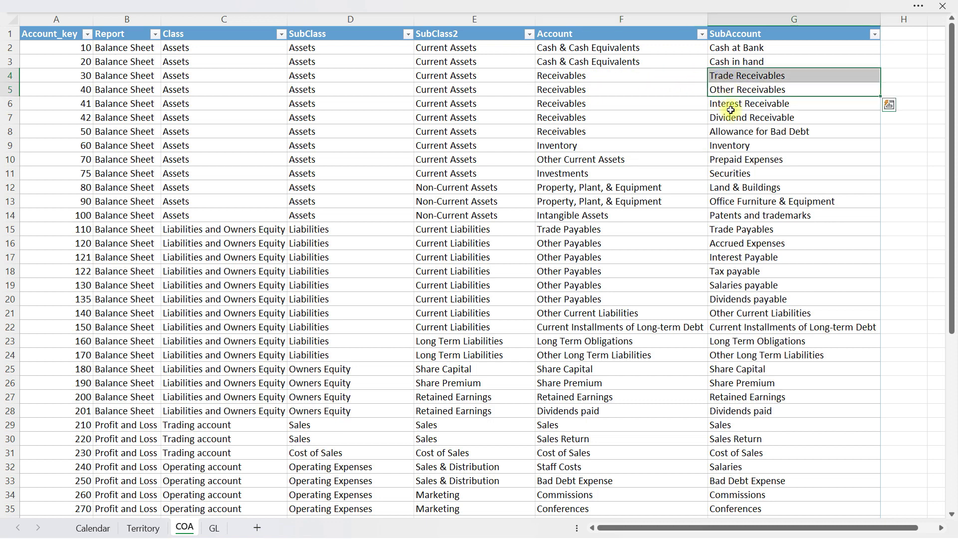
left_click(732, 114)
left_click(746, 144)
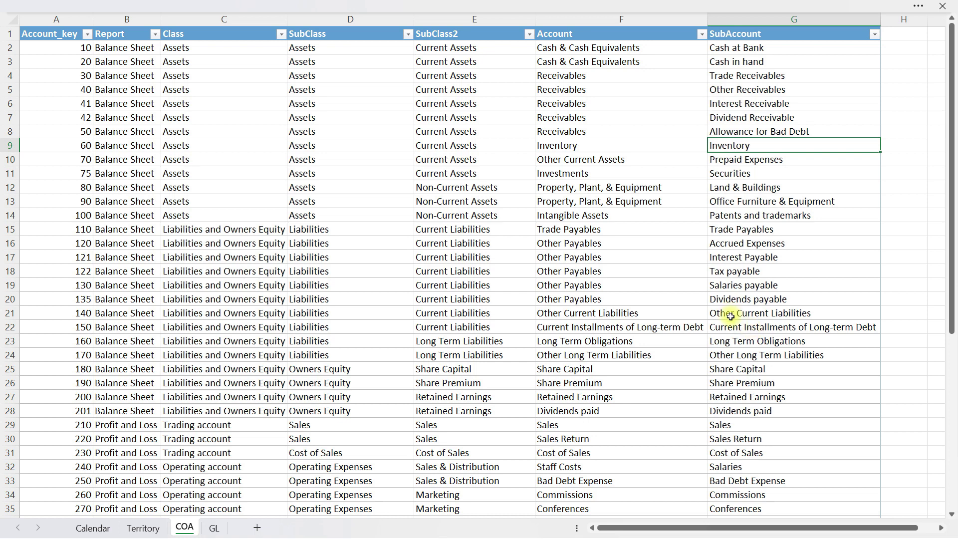
Step: Review the Account_key, Report, Class and SubClass2 values across the receivables rows
left_click(70, 76)
left_click(132, 107)
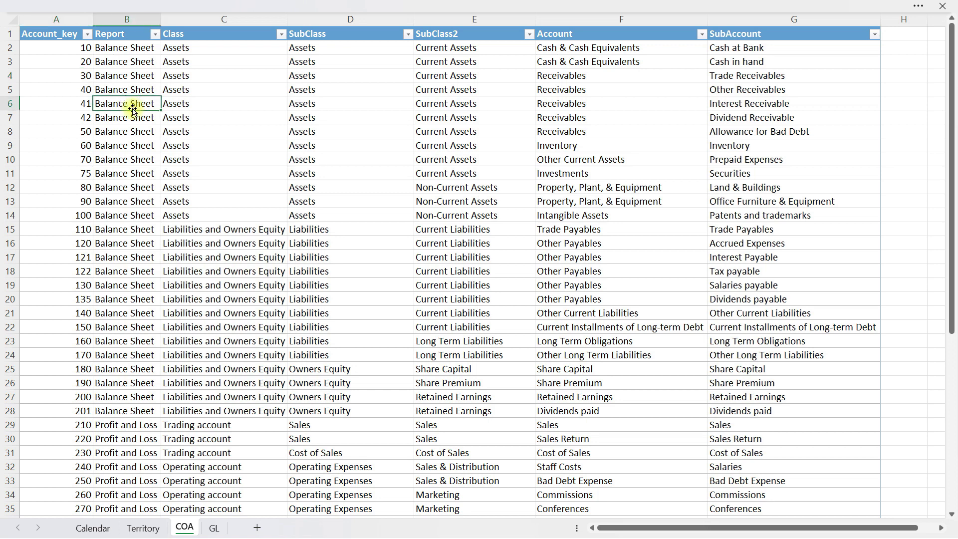
left_click(232, 77)
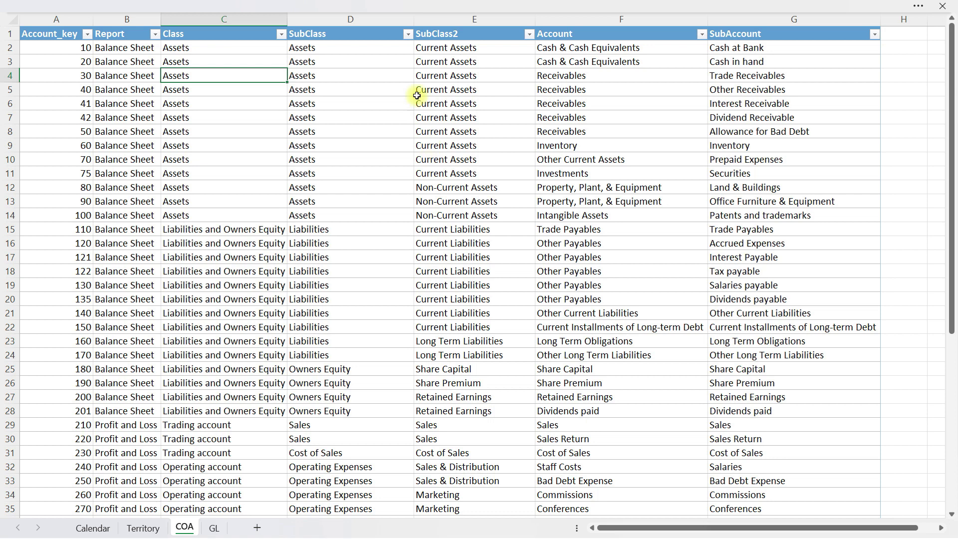
left_click(442, 75)
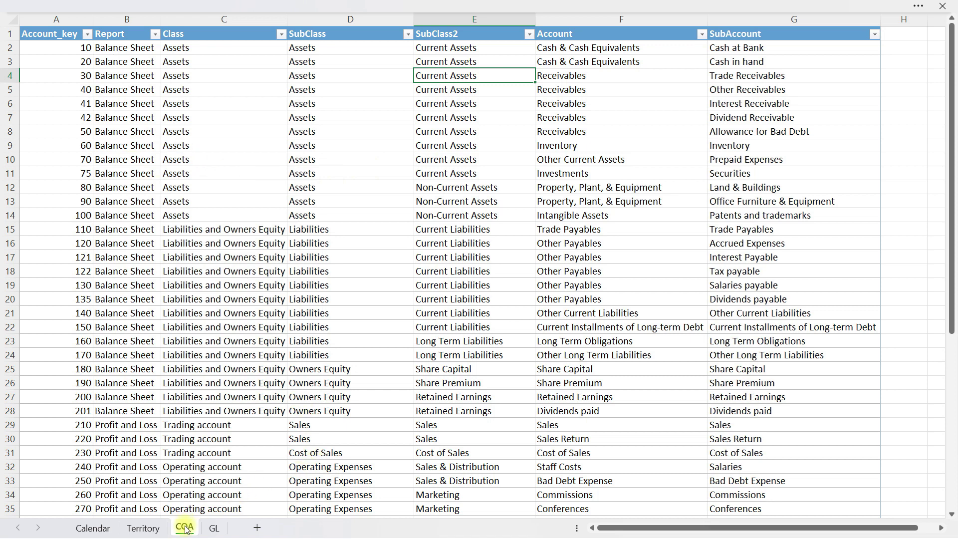
Step: Examine how the Territory sheet assigns each Territory_key to a country and groups the countries into regions
left_click(143, 528)
left_click(78, 54)
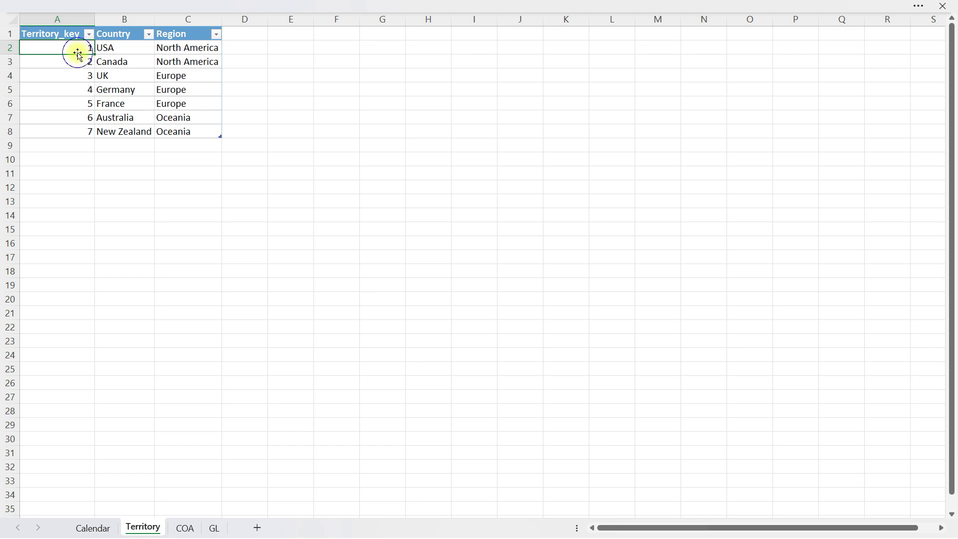
left_click(76, 61)
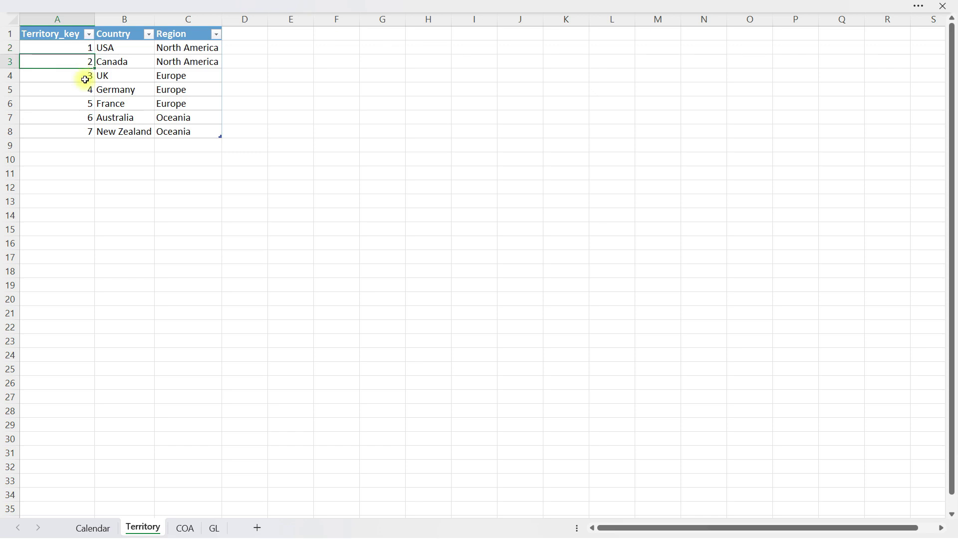
left_click(133, 47)
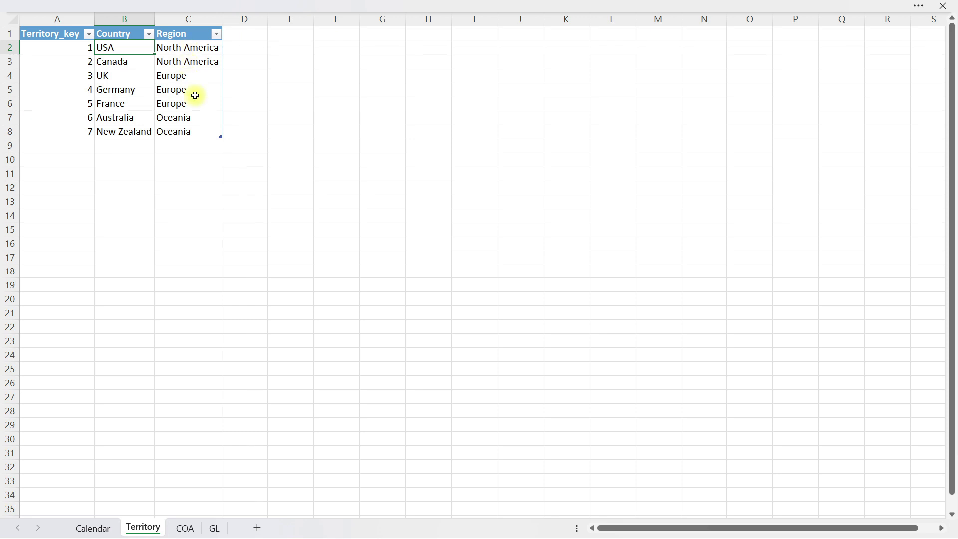
left_click(77, 64)
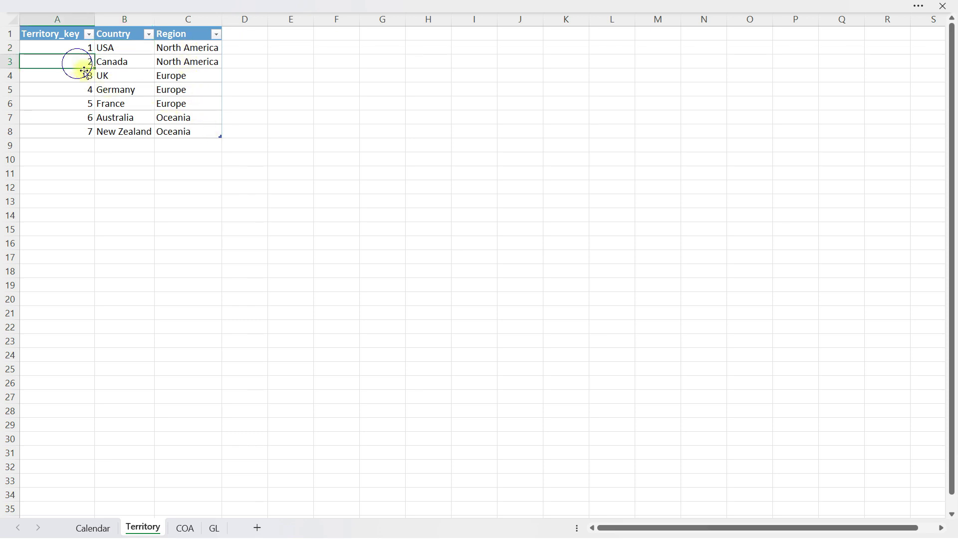
left_click(118, 48)
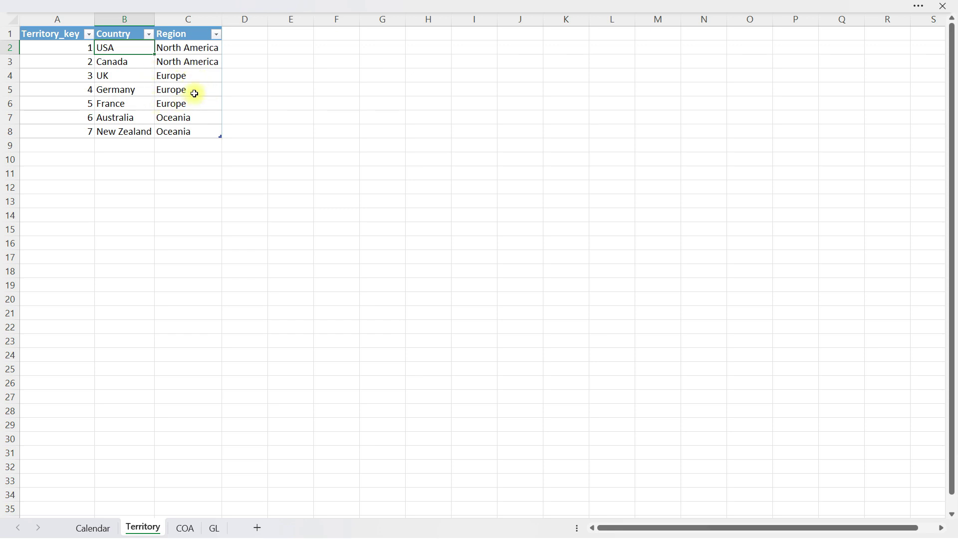
left_click(112, 78)
left_click(123, 91)
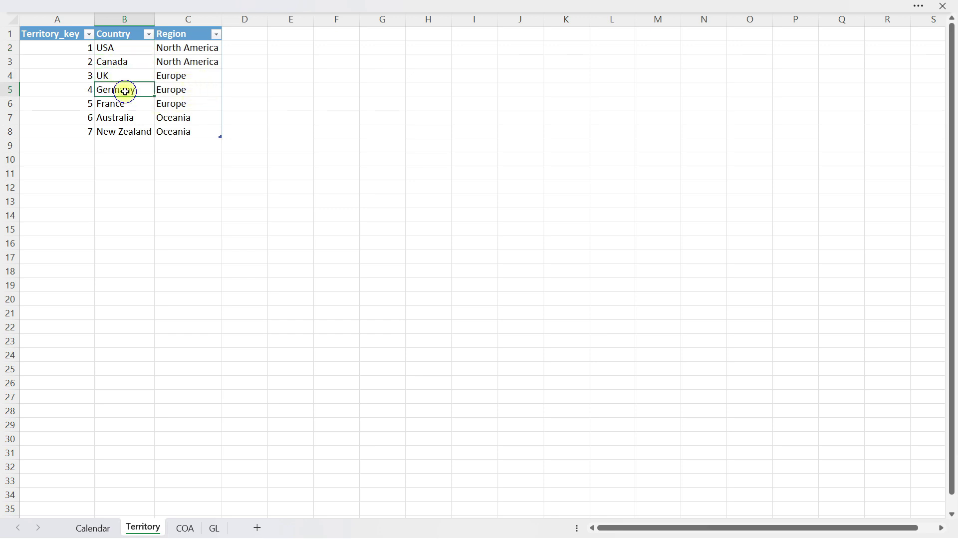
left_click(124, 102)
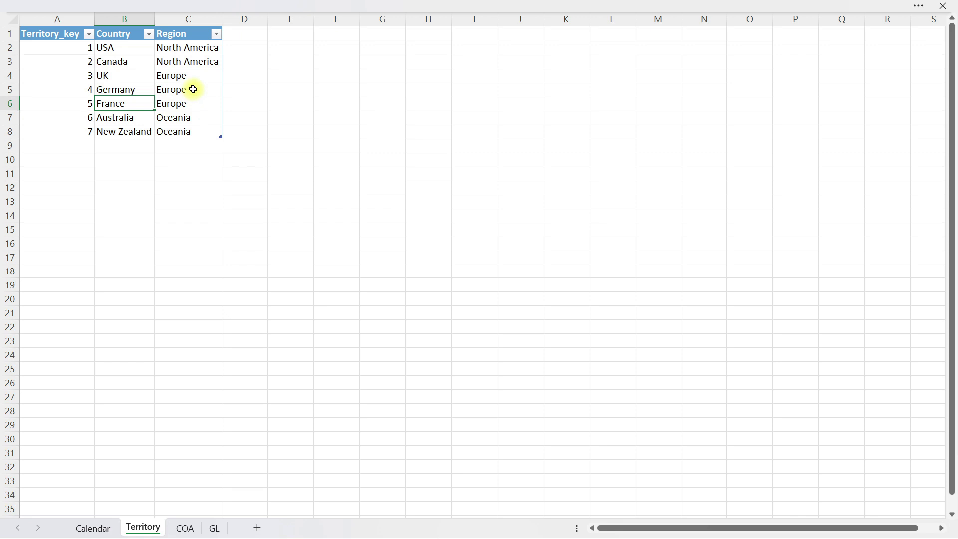
left_click(114, 61)
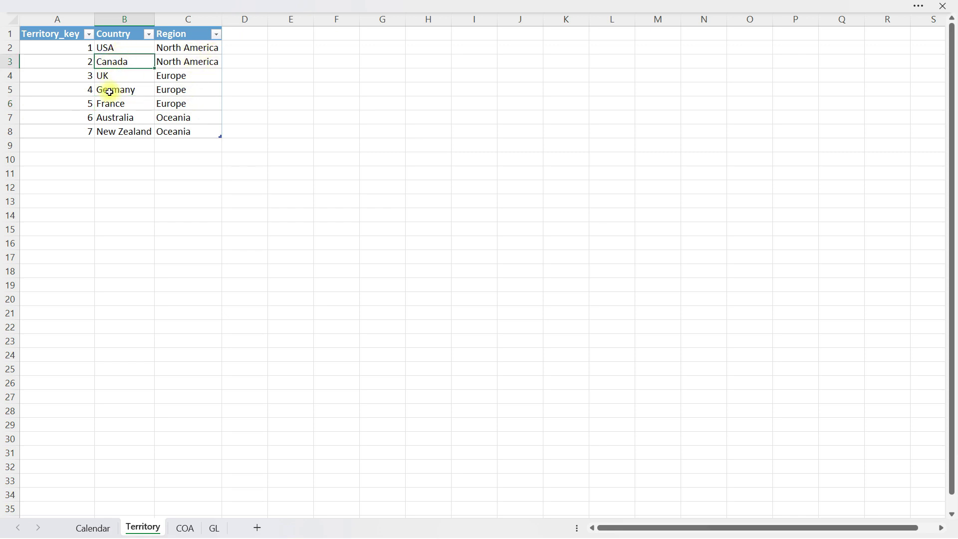
Step: Review the date columns of the Calendar sheet and the first Details entries of the GL sheet
left_click(101, 528)
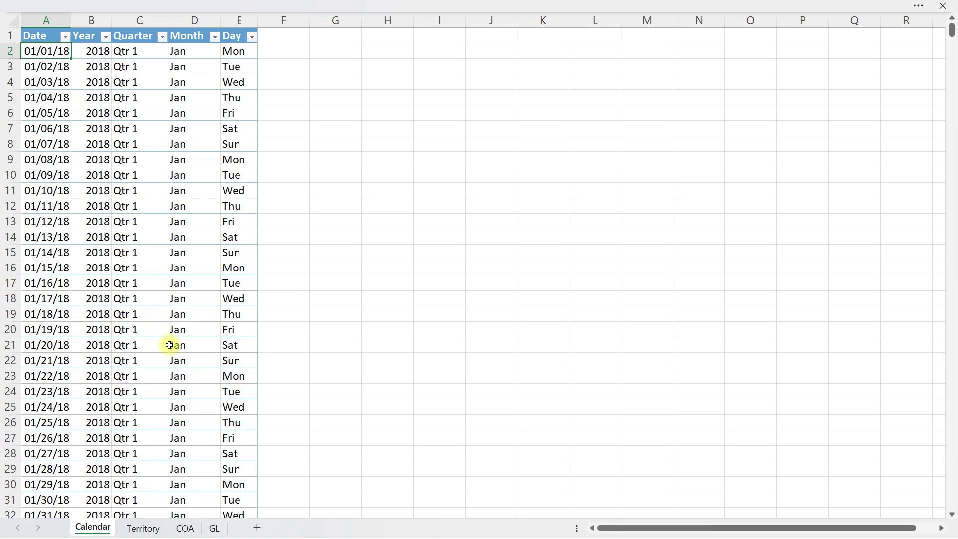
left_click(218, 529)
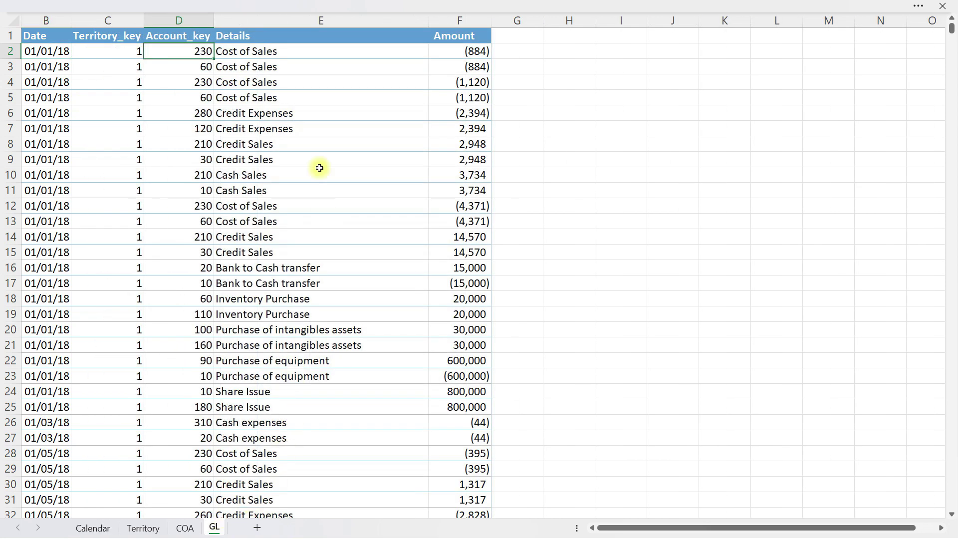
left_click(343, 50)
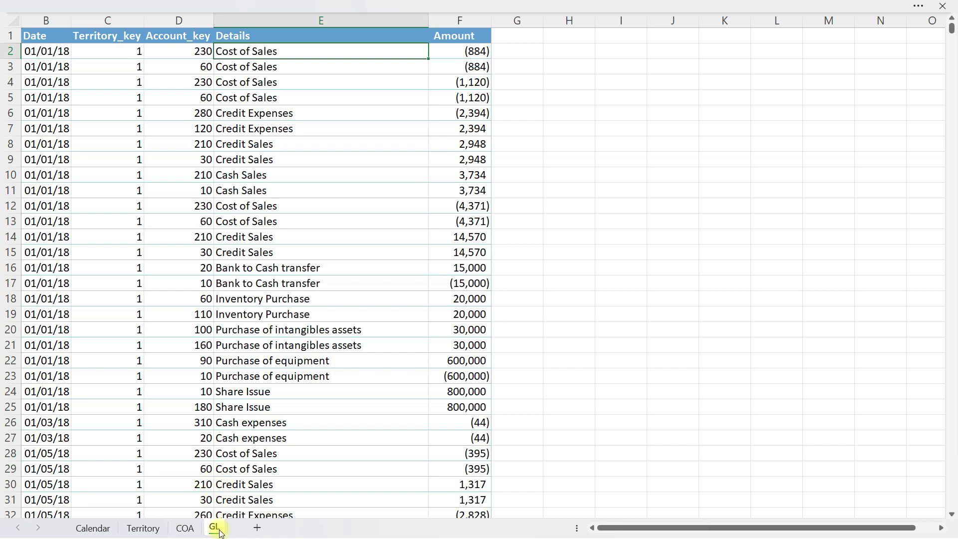
left_click(320, 65)
left_click(321, 50)
left_click(341, 64)
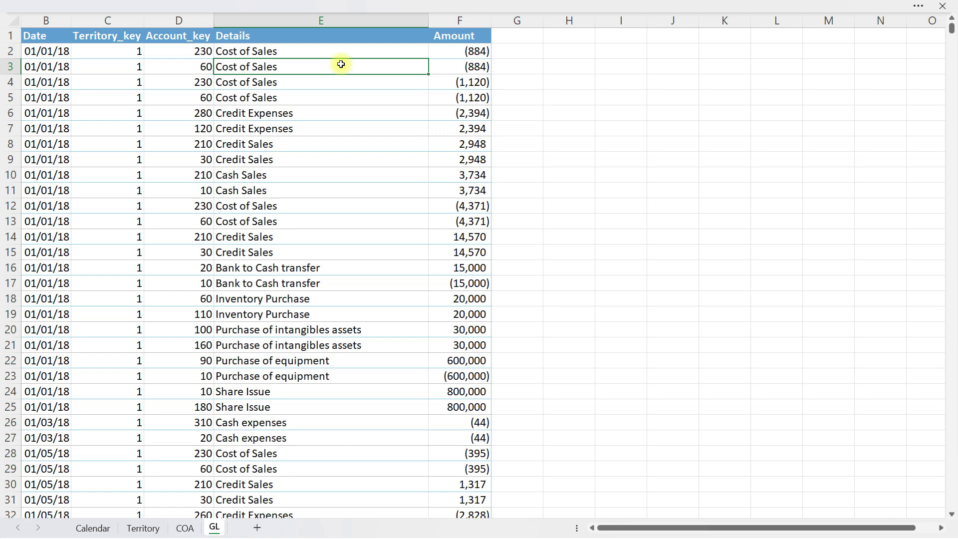
Step: Restore the full ribbon and make sure the Microsoft Power Pivot for Excel COM add-in is enabled
key("ctrl+shift+F1")
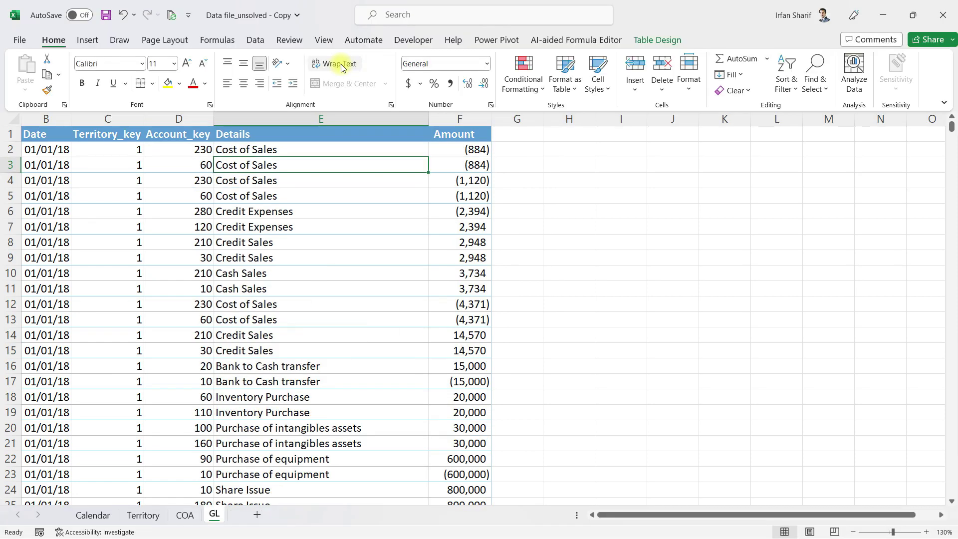
left_click(496, 39)
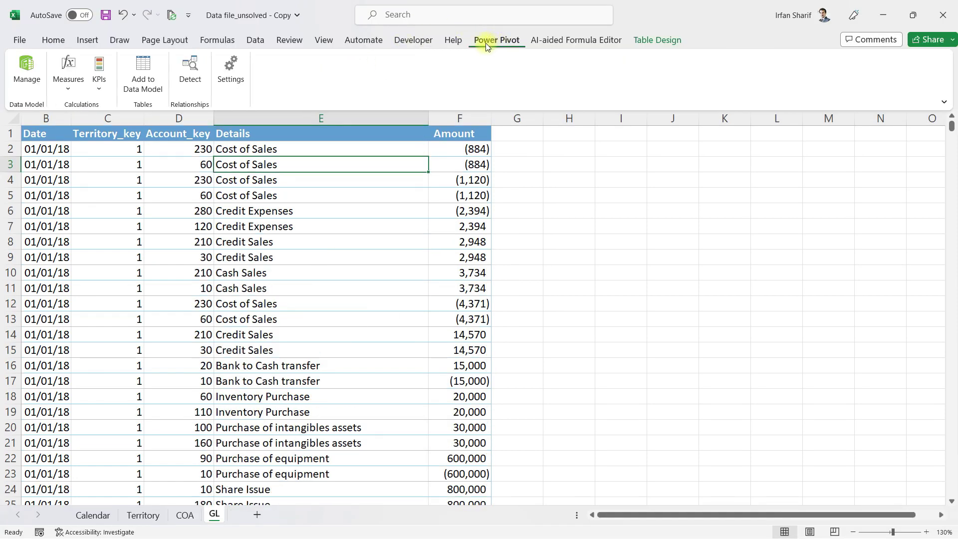
left_click(17, 40)
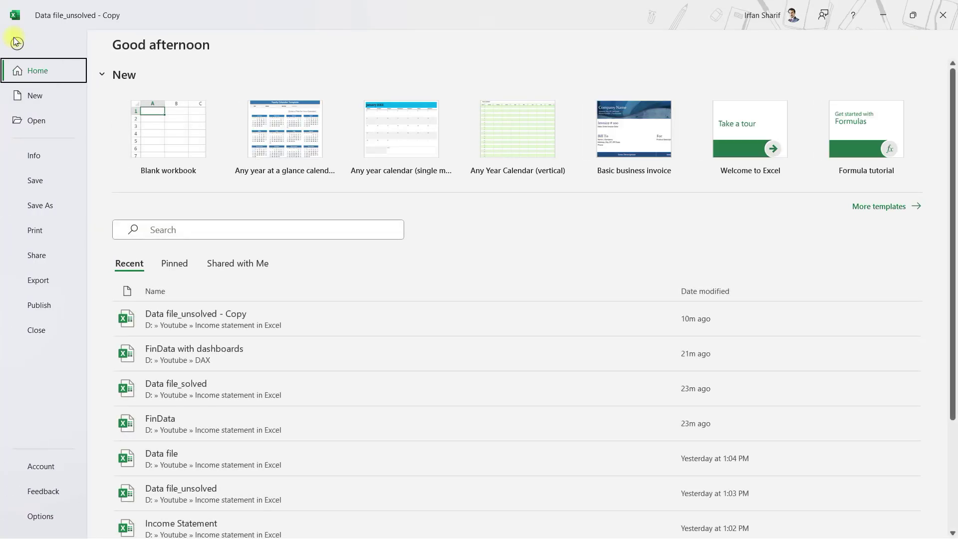
left_click(39, 516)
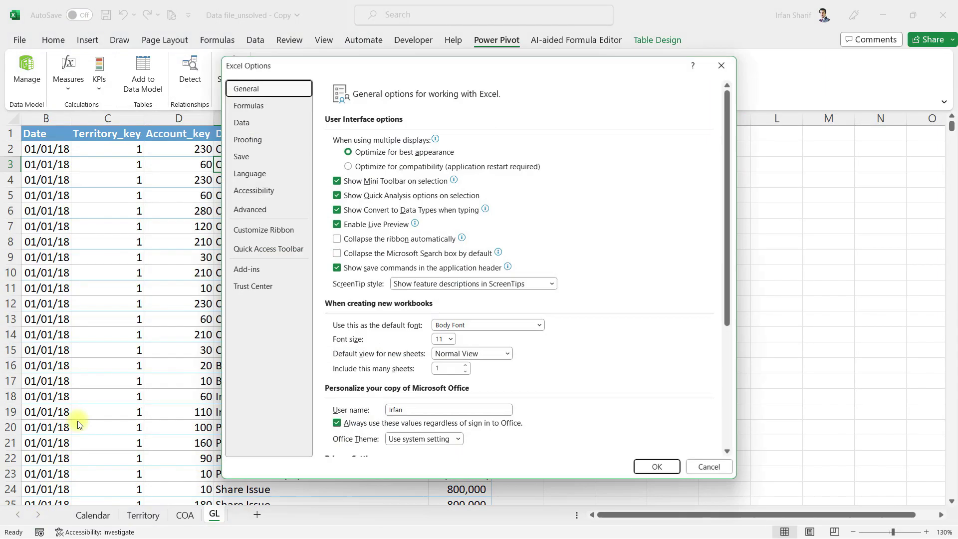
left_click(264, 269)
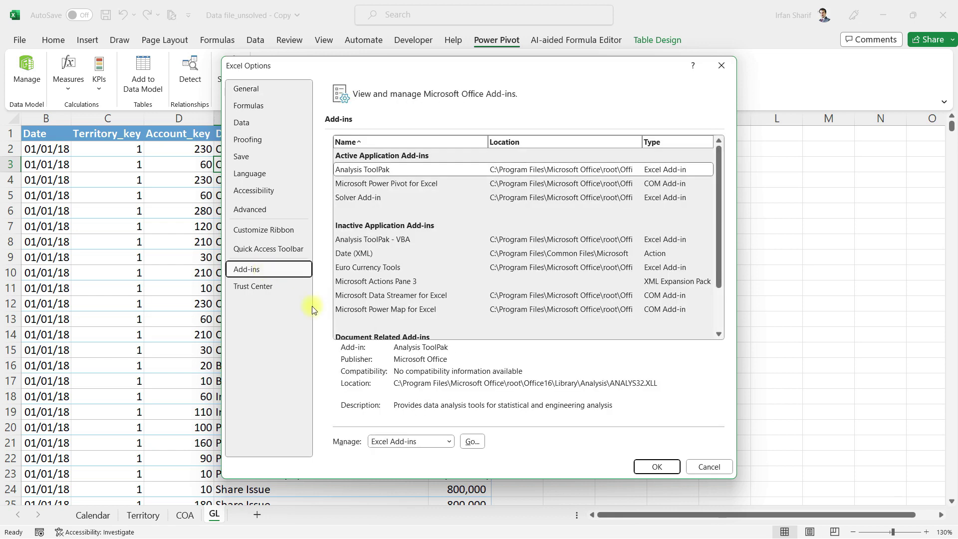
left_click(449, 441)
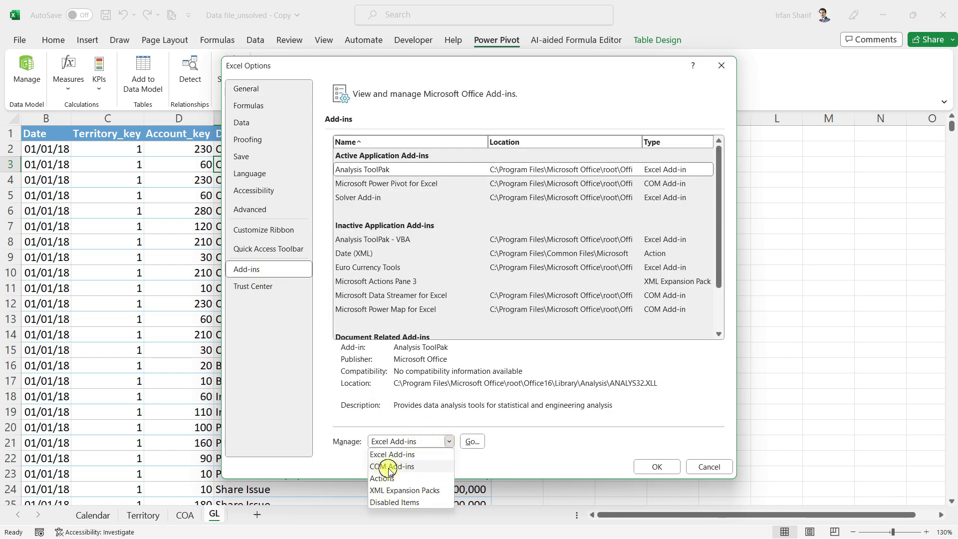
left_click(392, 466)
left_click(474, 443)
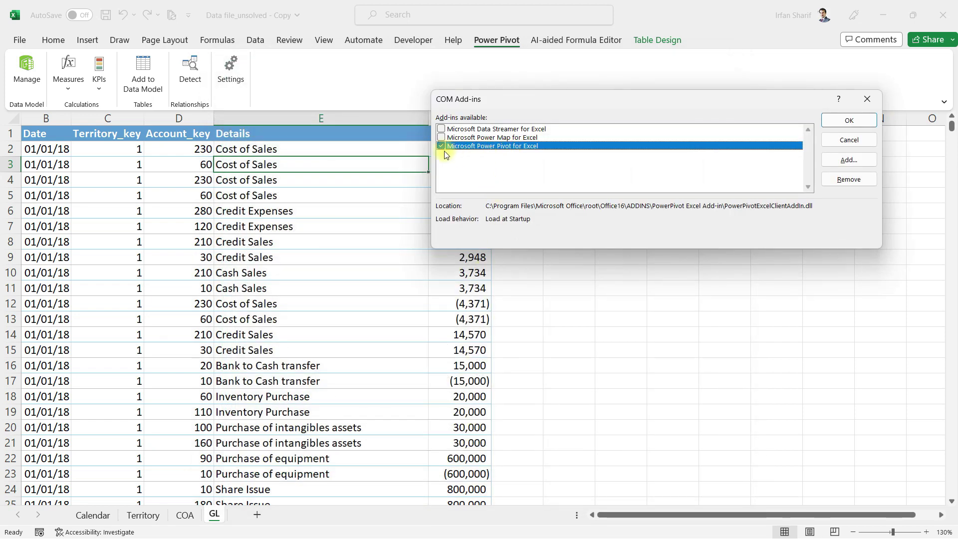
left_click(847, 121)
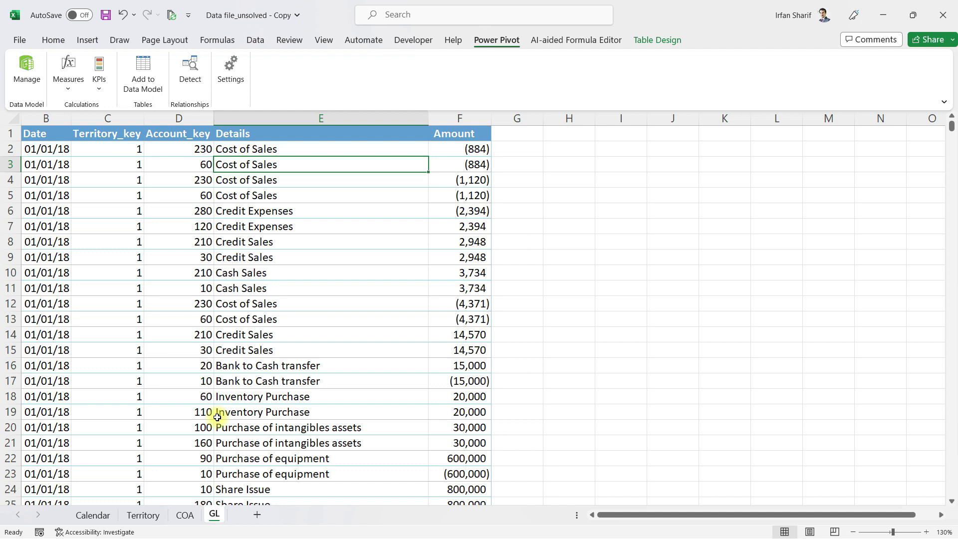
Step: Add the general ledger table from the GL sheet to the data model and return to the workbook
left_click(50, 147)
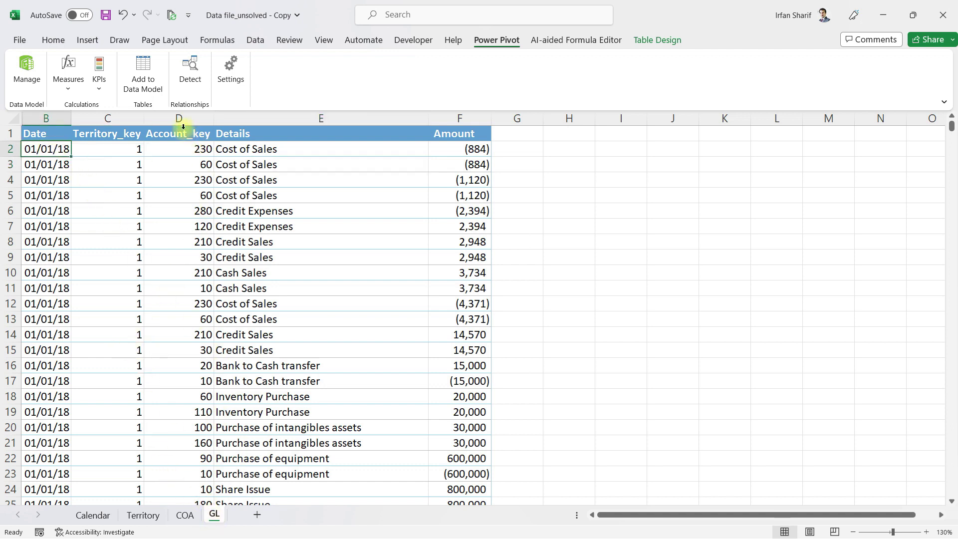
left_click(146, 67)
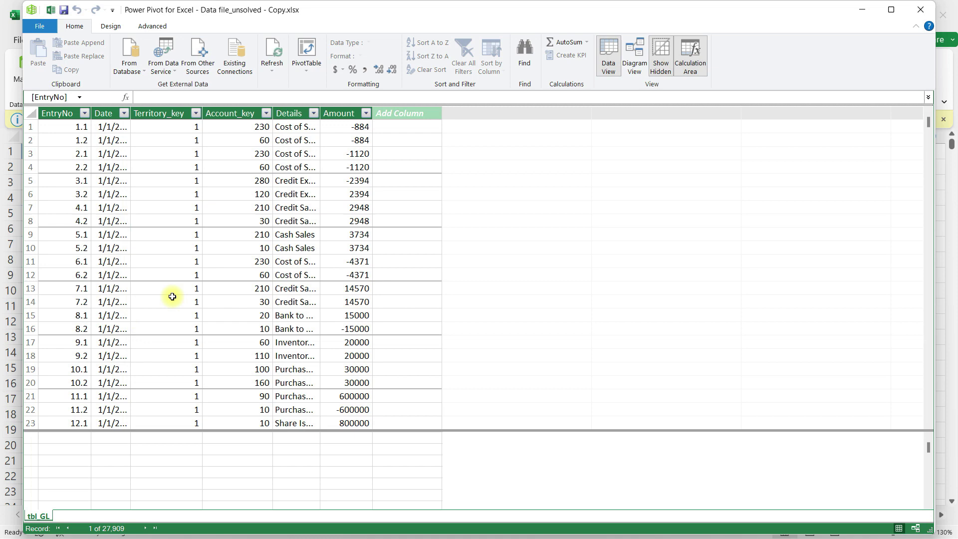
left_click(862, 10)
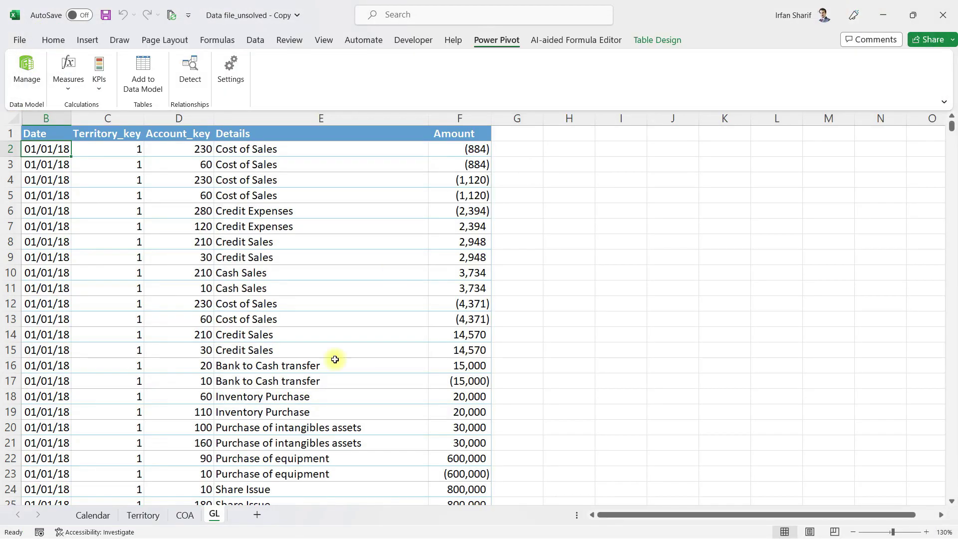
Step: Add the chart of accounts table from the COA sheet to the data model and return to the workbook
left_click(185, 515)
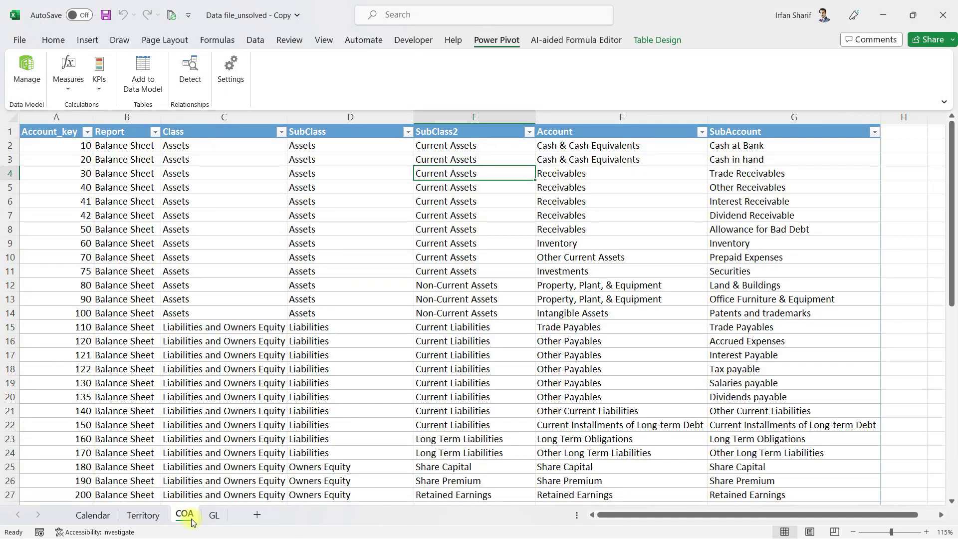
left_click(146, 68)
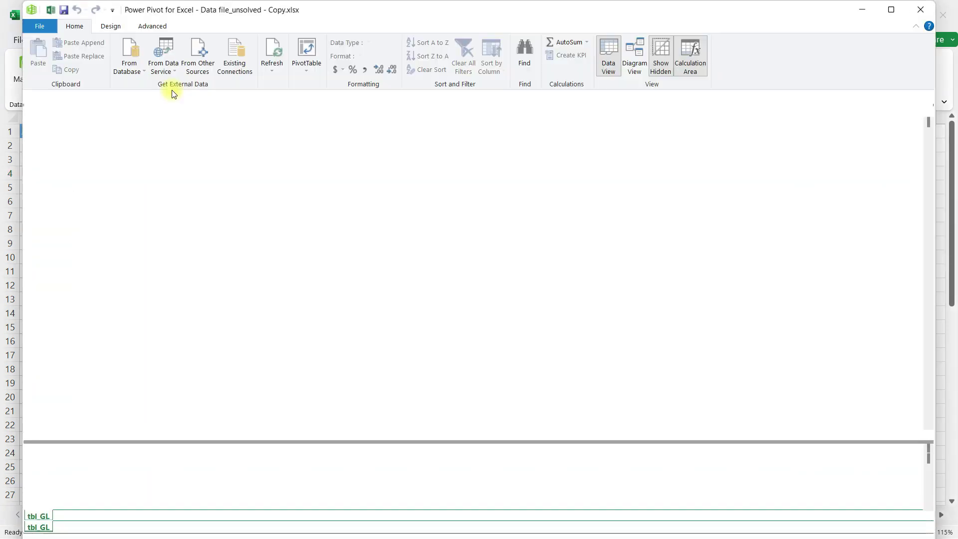
left_click(864, 11)
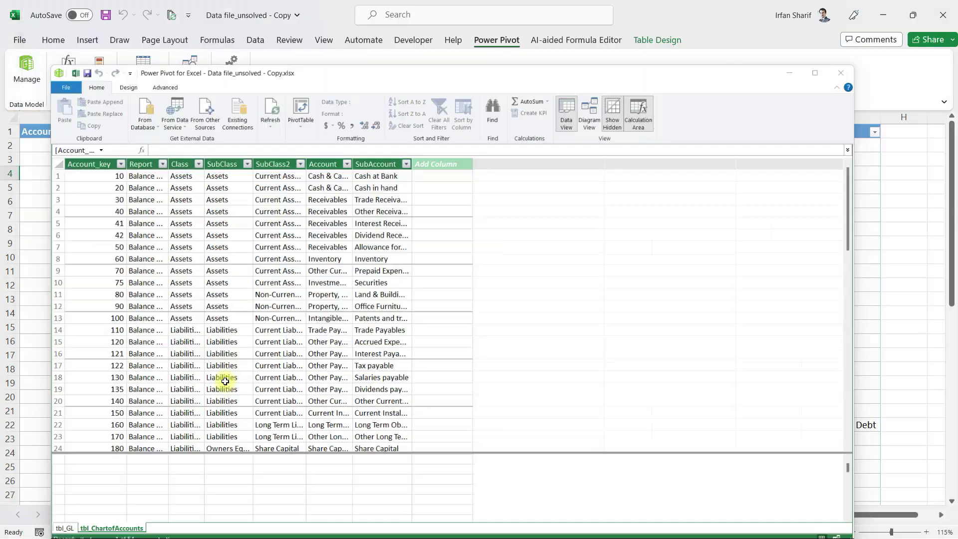
Step: Add the country and region table from the Territory sheet to the data model and return to the workbook
left_click(142, 514)
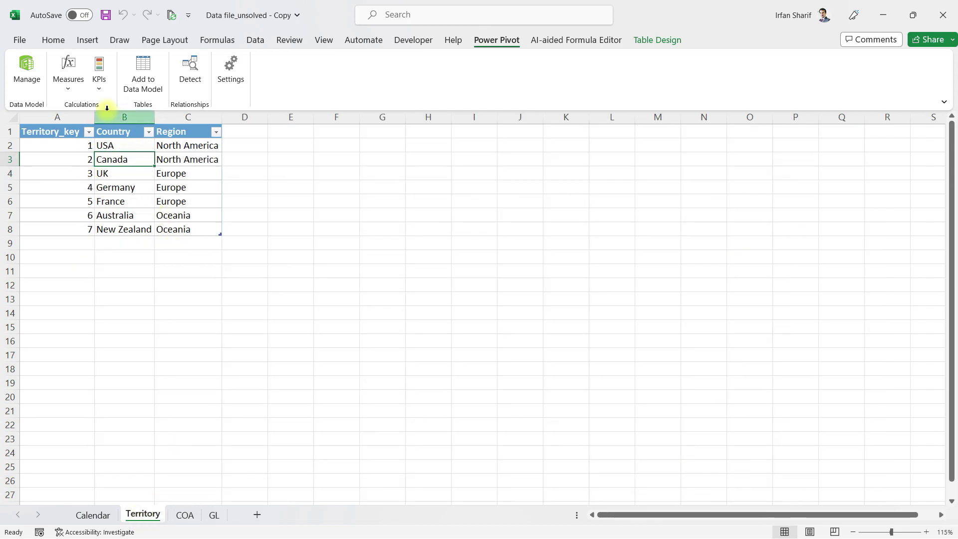
left_click(144, 70)
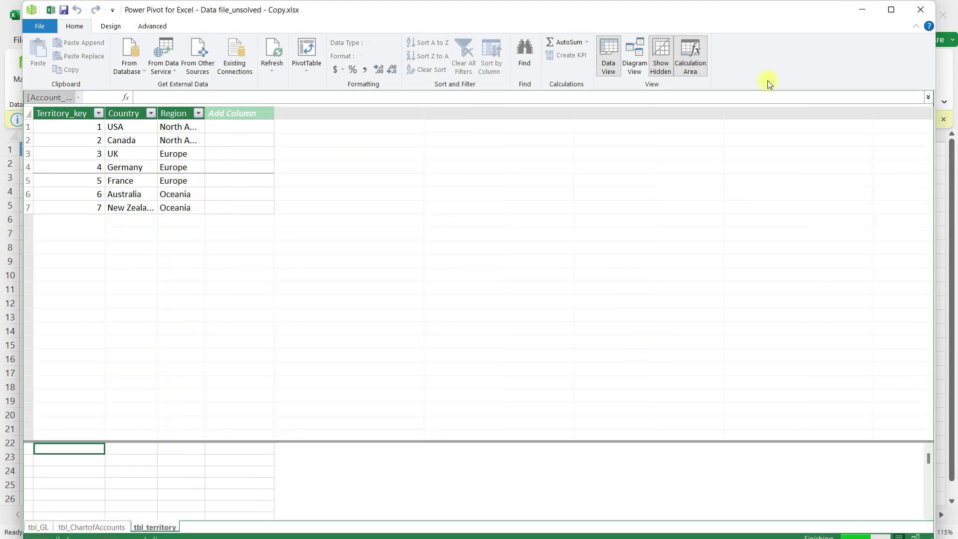
left_click(862, 11)
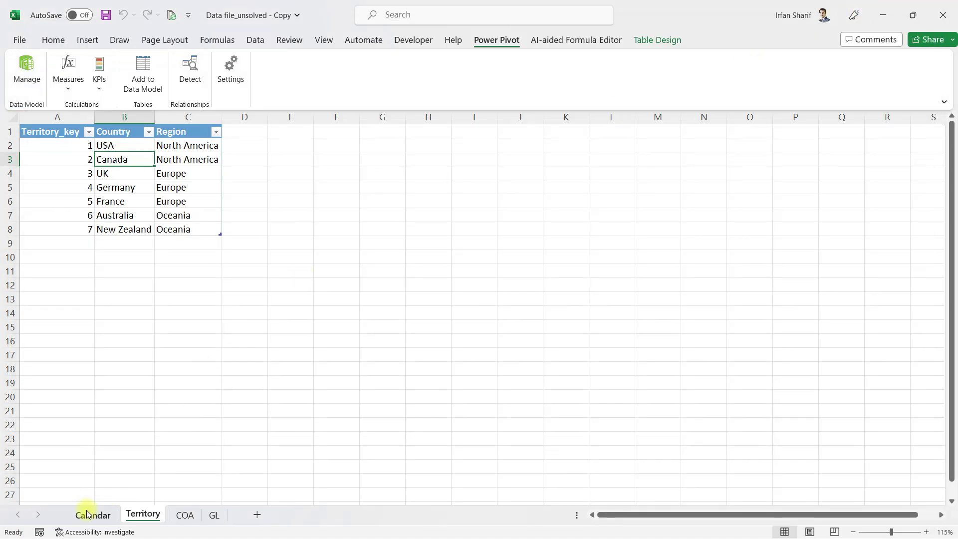
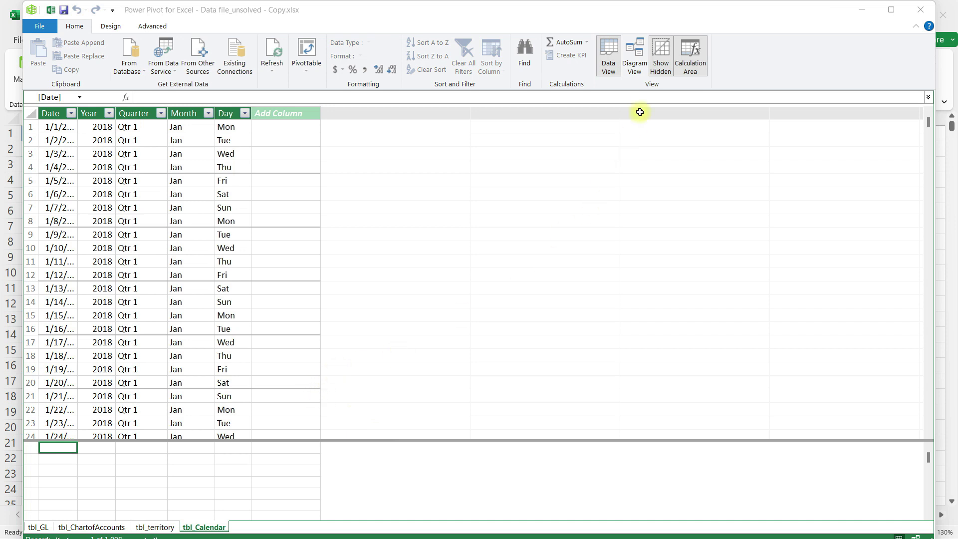
Step: In the data model diagram, relate tbl_GL to tbl_ChartofAccounts by Account_key, to tbl_territory by Territory_key and to tbl_Calendar by Date
left_click(635, 56)
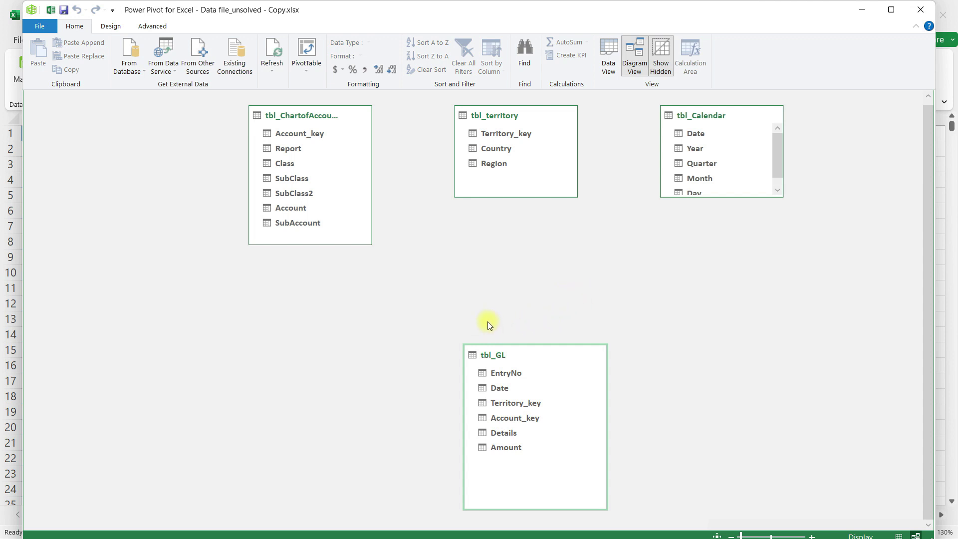
mouse_move(601, 373)
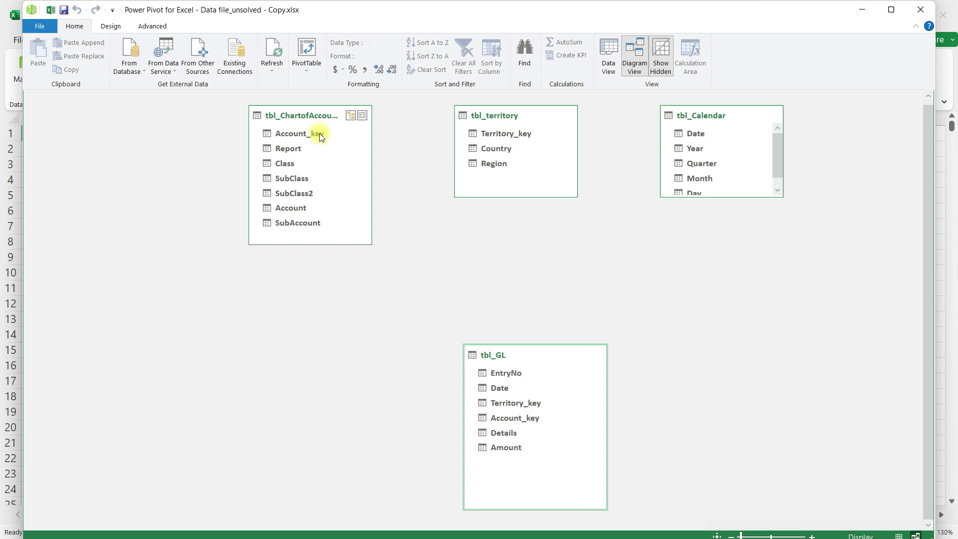
mouse_move(319, 133)
left_mouse_down()
mouse_move(419, 272)
mouse_move(496, 416)
left_mouse_up()
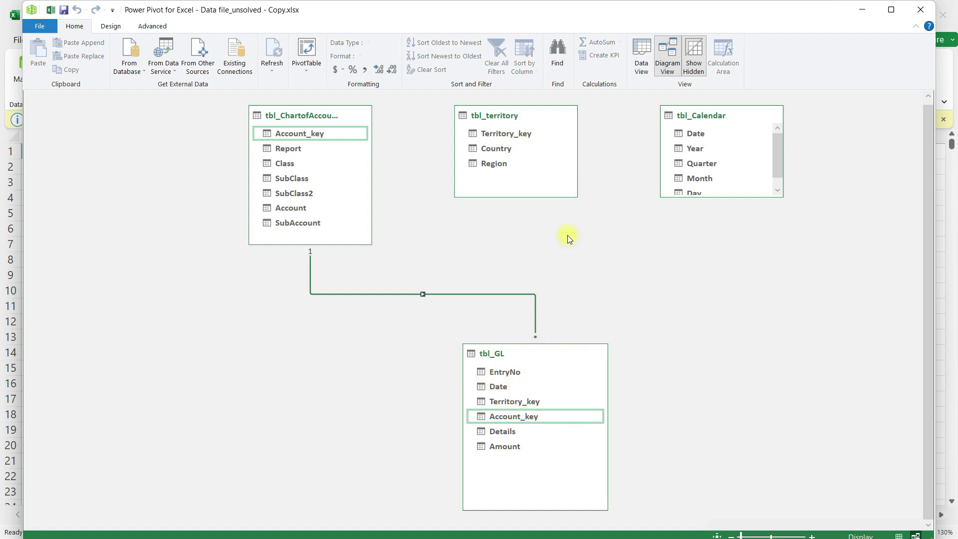
left_click_drag(526, 133, 517, 399)
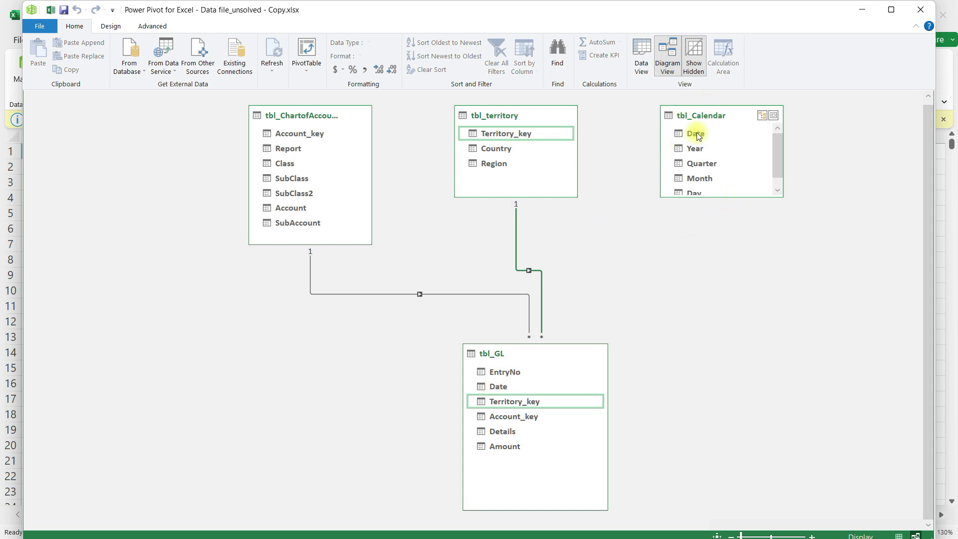
left_click_drag(680, 133, 498, 385)
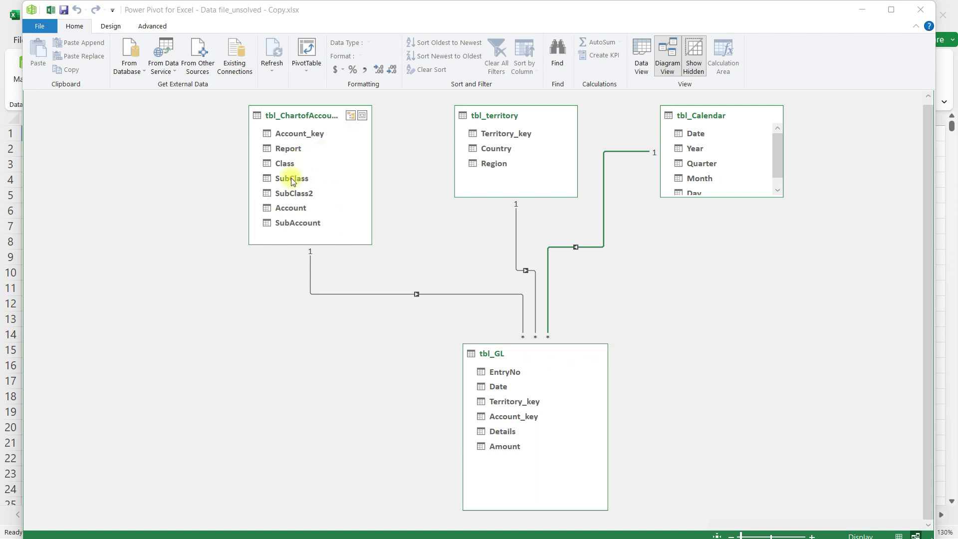
Step: Create a PivotTable from the data model on a new worksheet
left_click(605, 181)
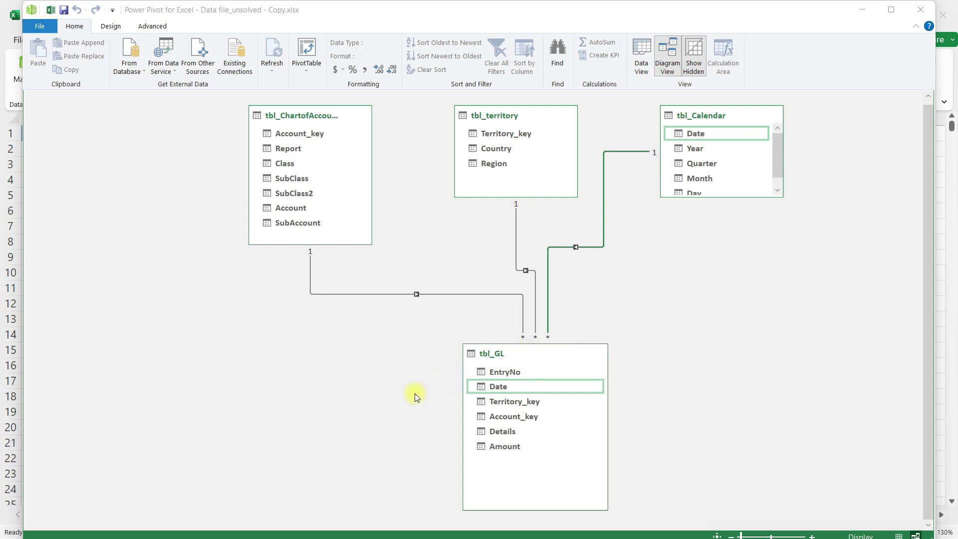
left_click(309, 69)
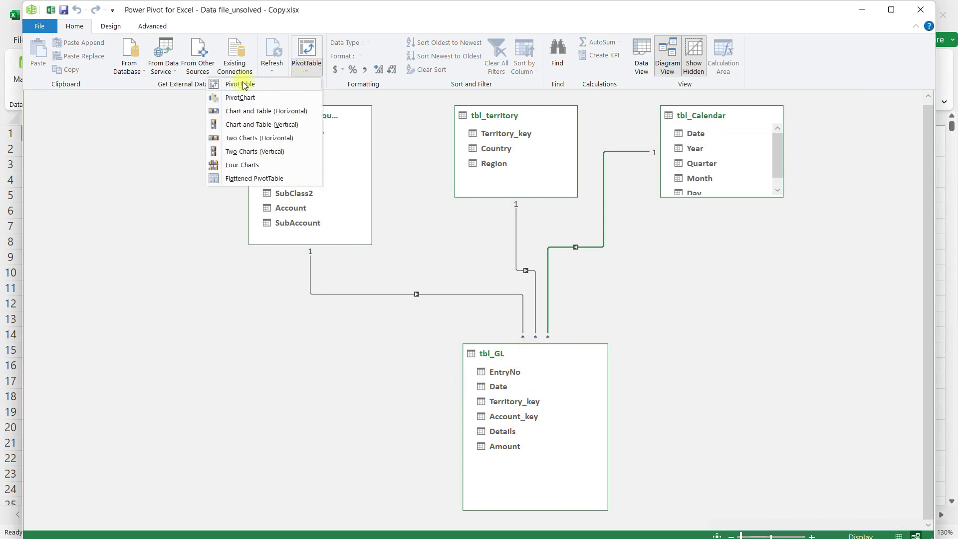
left_click(245, 85)
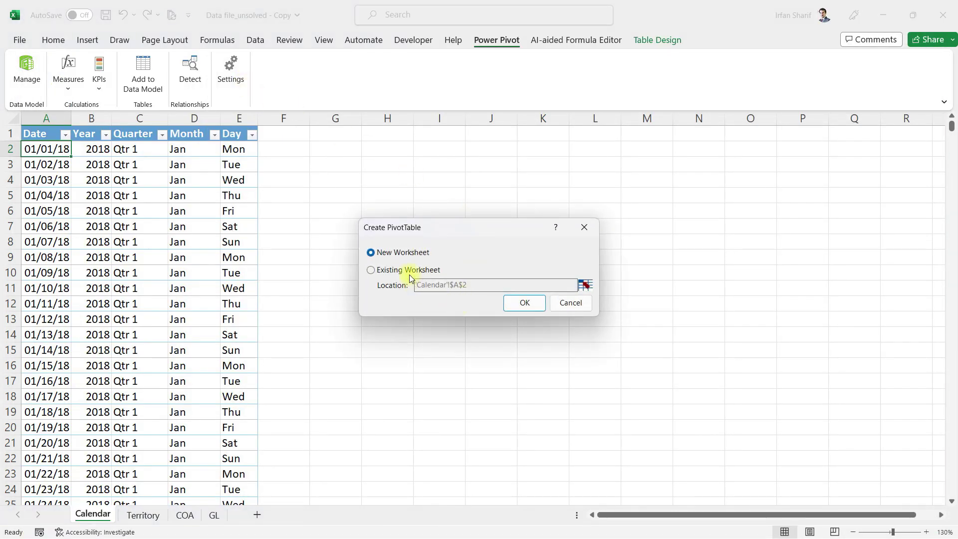
left_click(523, 302)
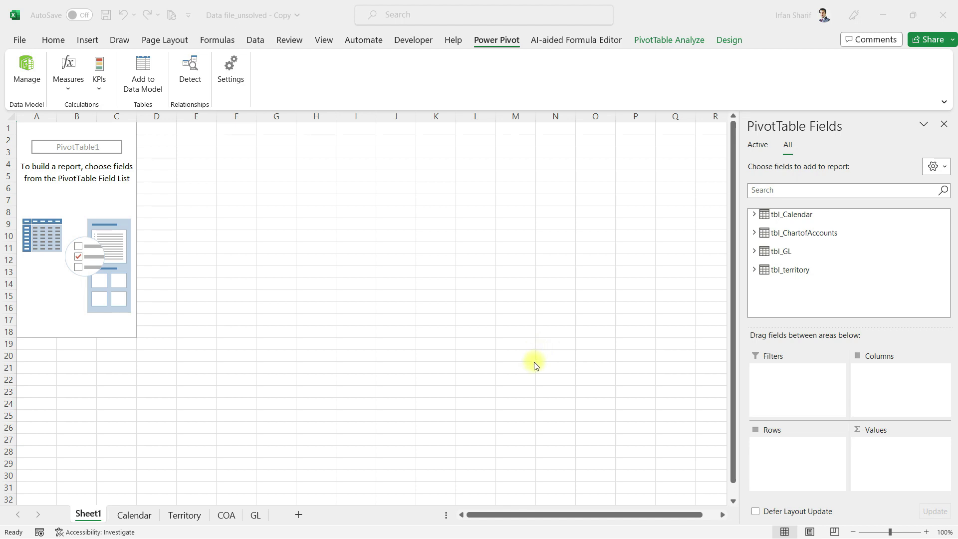
Step: Add the Amount field from tbl_GL to the PivotTable's values
left_click(754, 214)
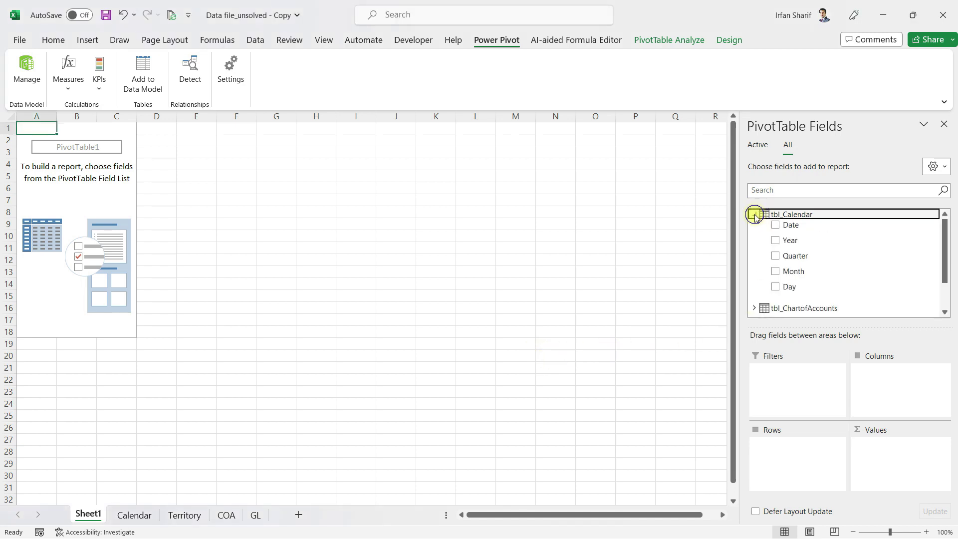
left_click(754, 214)
left_click(754, 233)
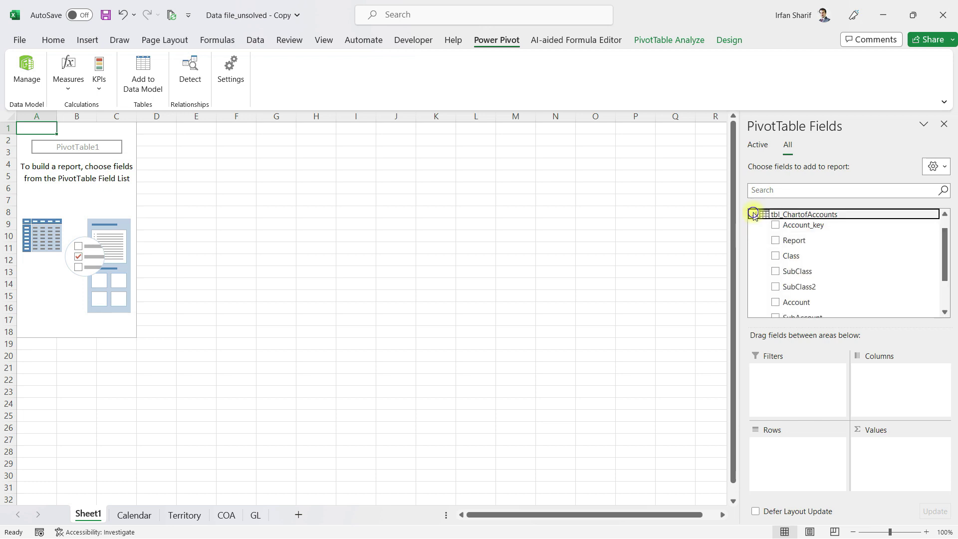
left_click(754, 215)
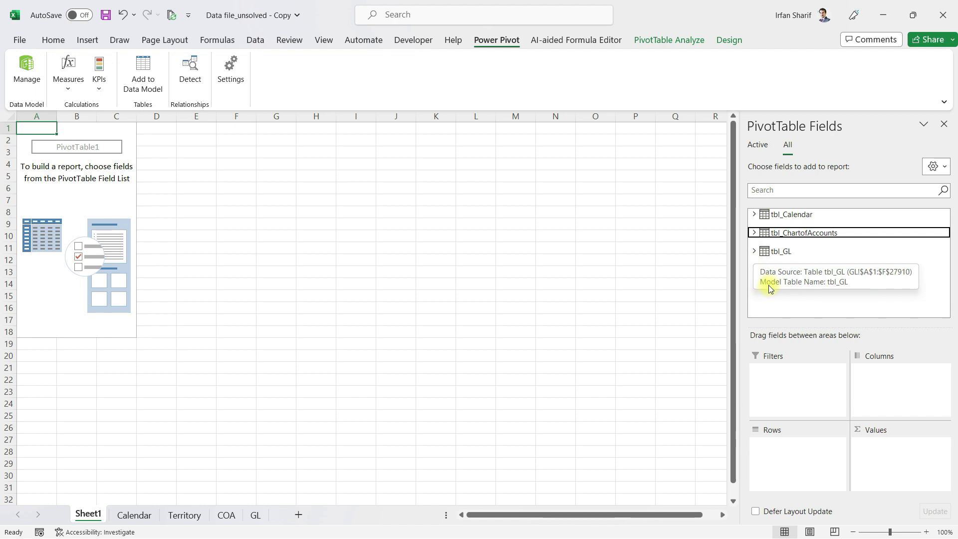
left_click(753, 252)
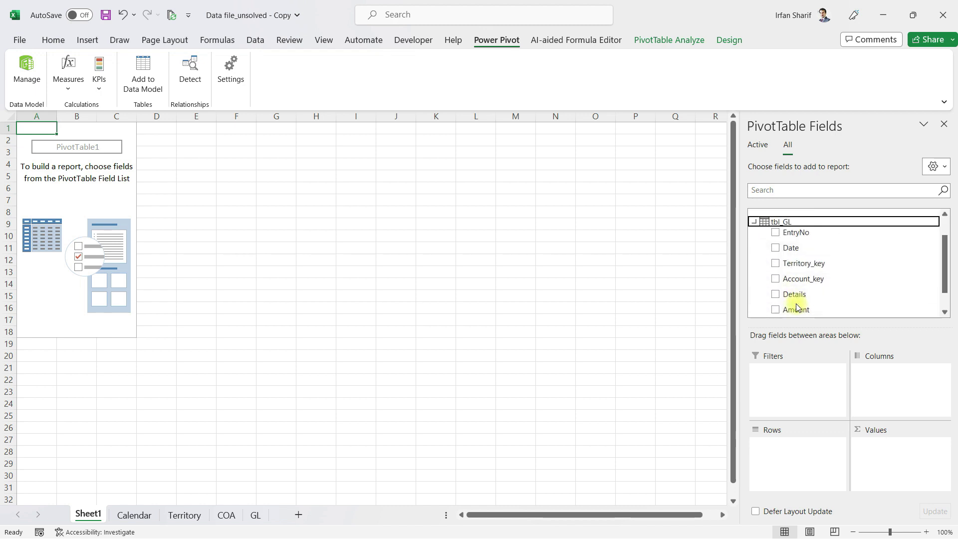
left_click_drag(796, 310, 883, 443)
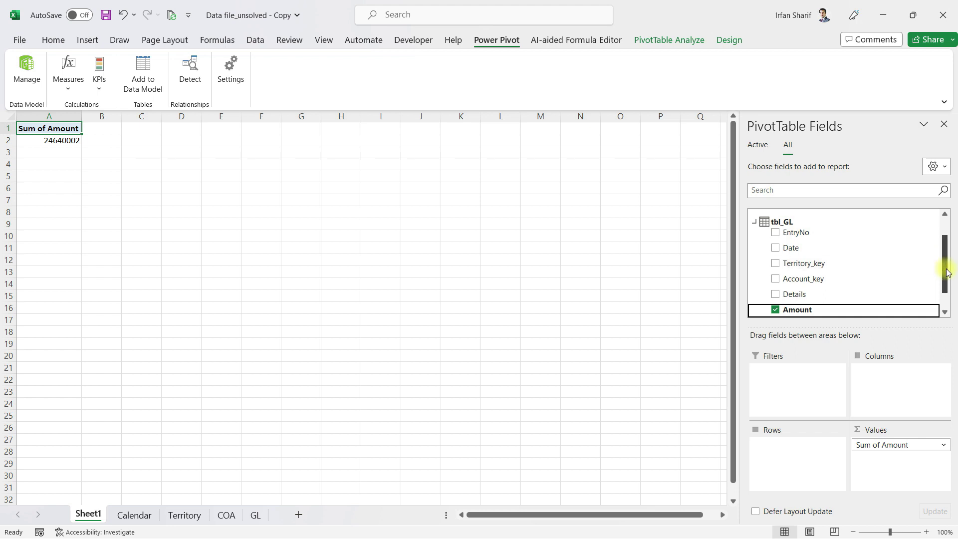
Step: Add the Report field from tbl_ChartofAccounts as a PivotTable filter and set it to Balance Sheet
left_click_drag(947, 272, 943, 250)
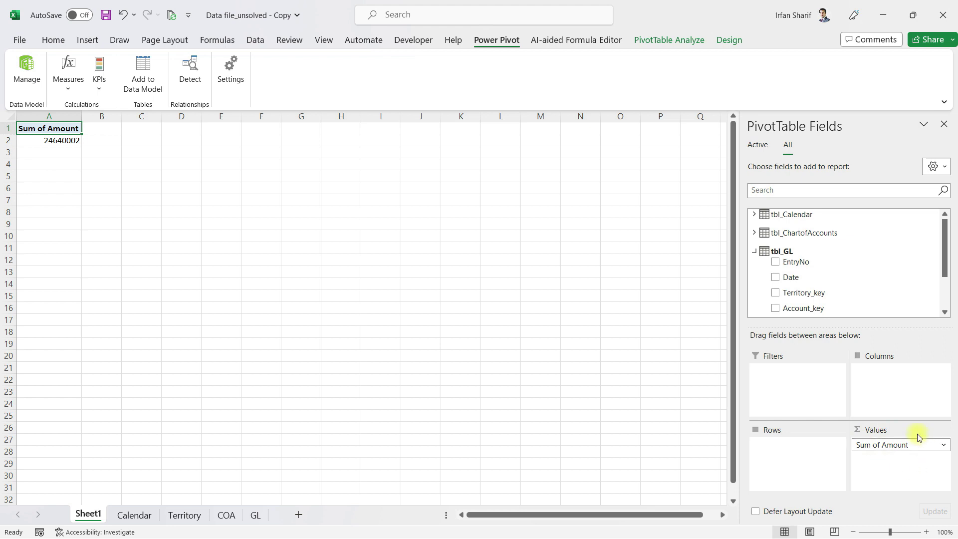
left_click(756, 252)
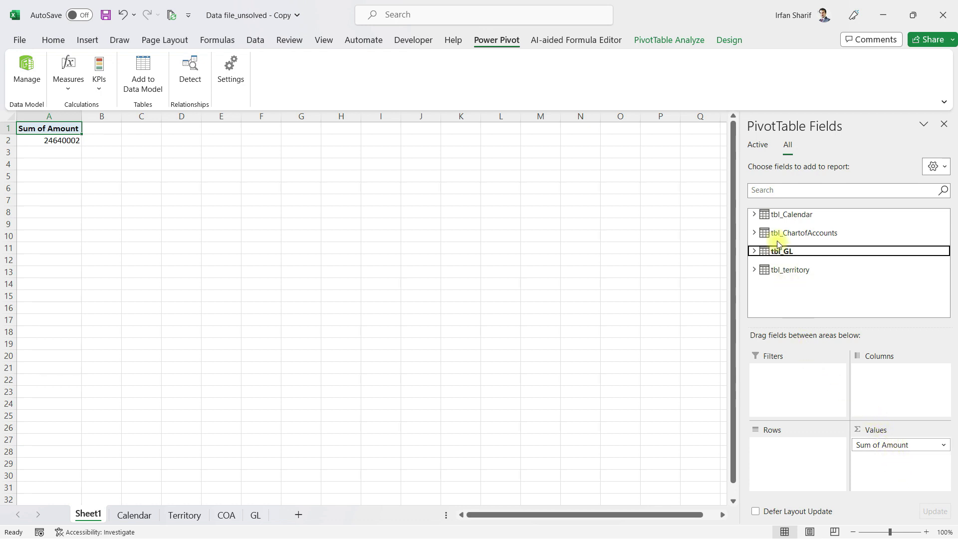
left_click(754, 234)
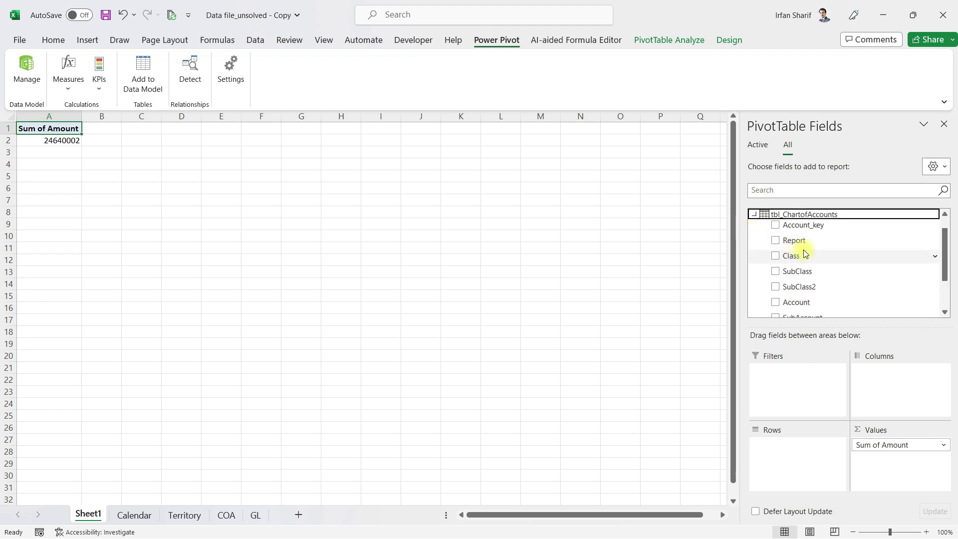
left_click_drag(801, 242, 804, 385)
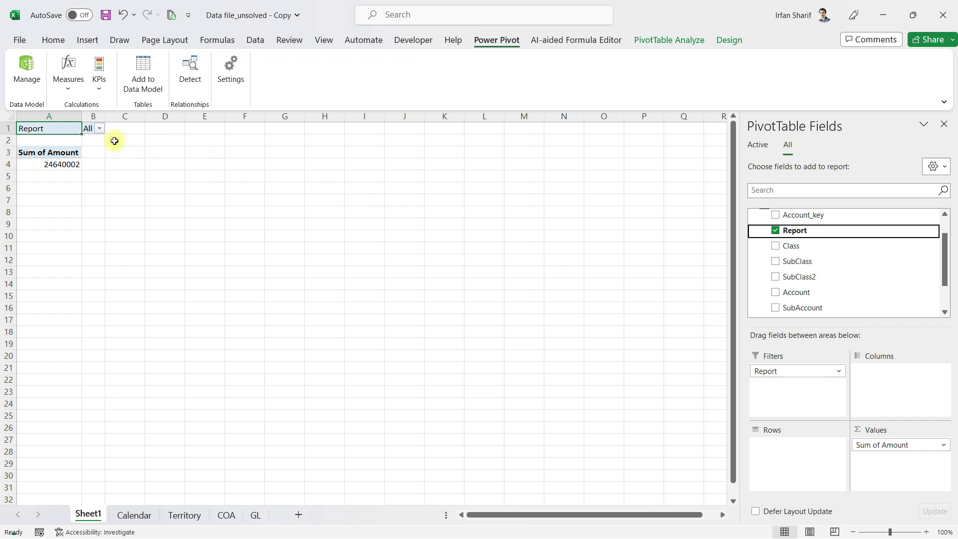
left_click(100, 128)
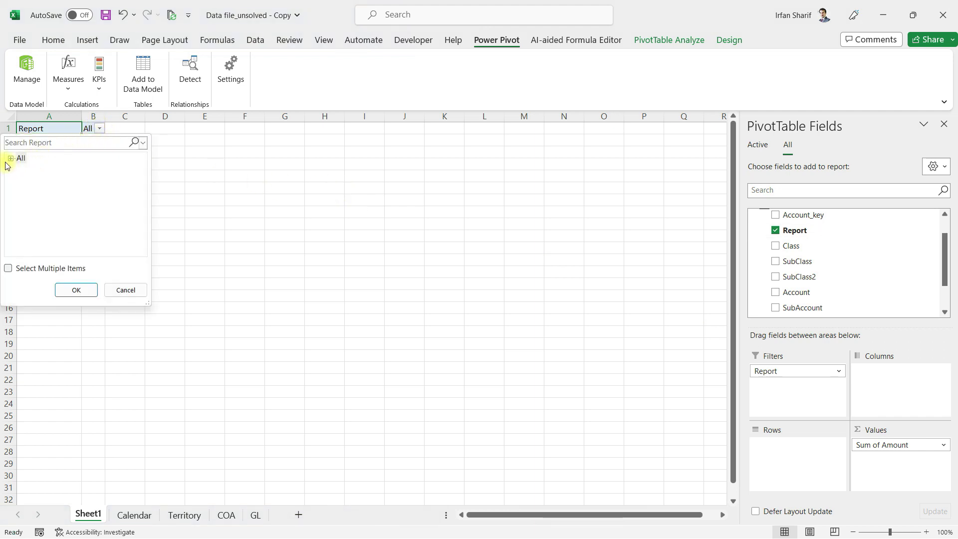
left_click(10, 158)
left_click(41, 180)
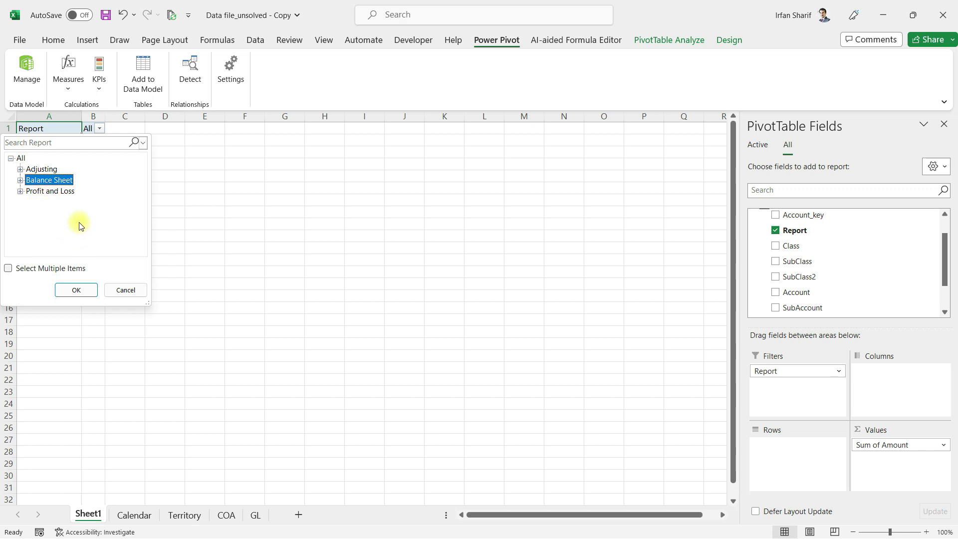
left_click(86, 292)
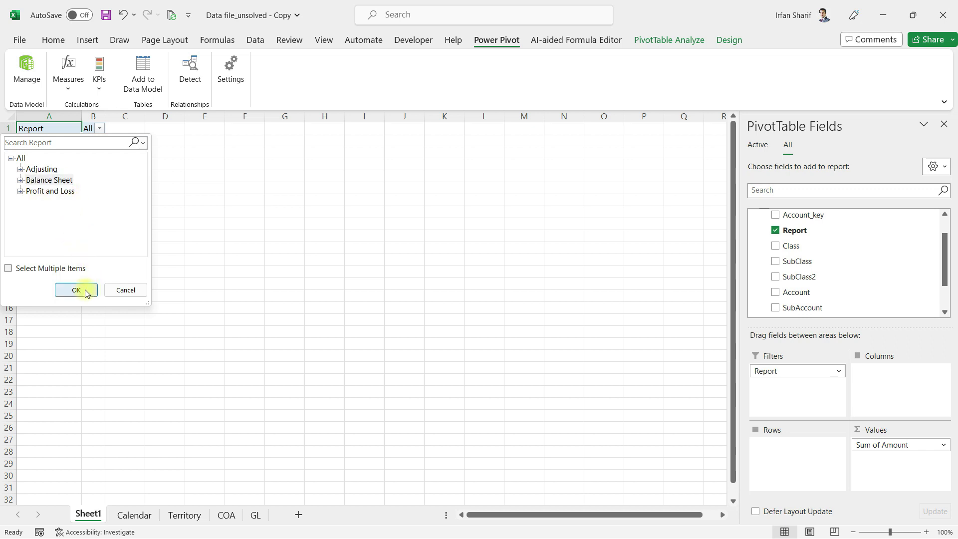
left_click(46, 179)
left_click(70, 294)
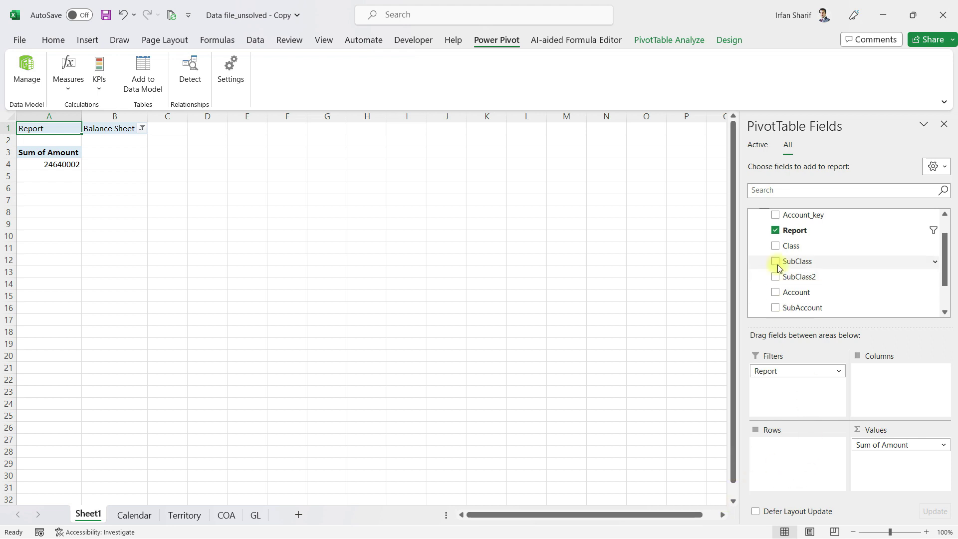
Step: Add the Class, SubClass and SubClass2 fields to the PivotTable rows in that order
left_click_drag(789, 246, 809, 459)
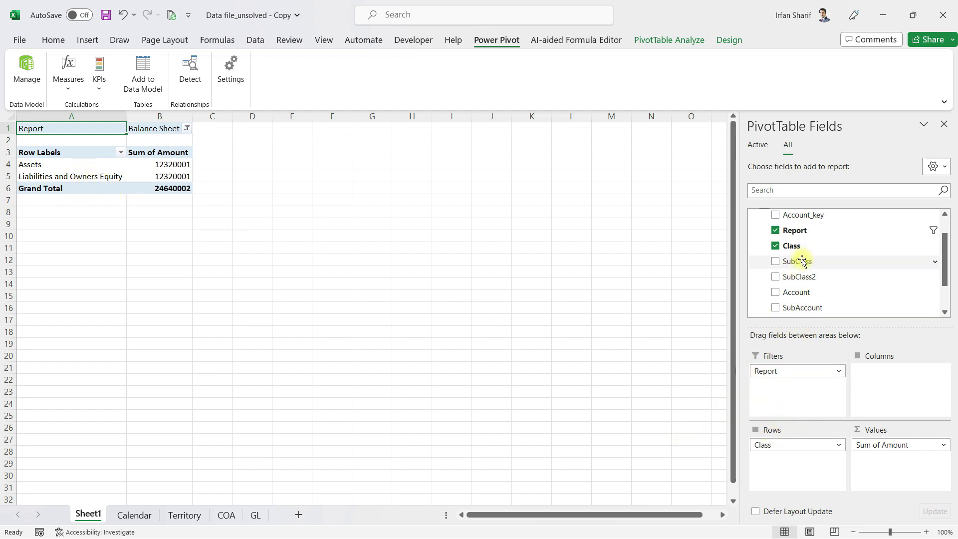
left_click_drag(801, 261, 810, 475)
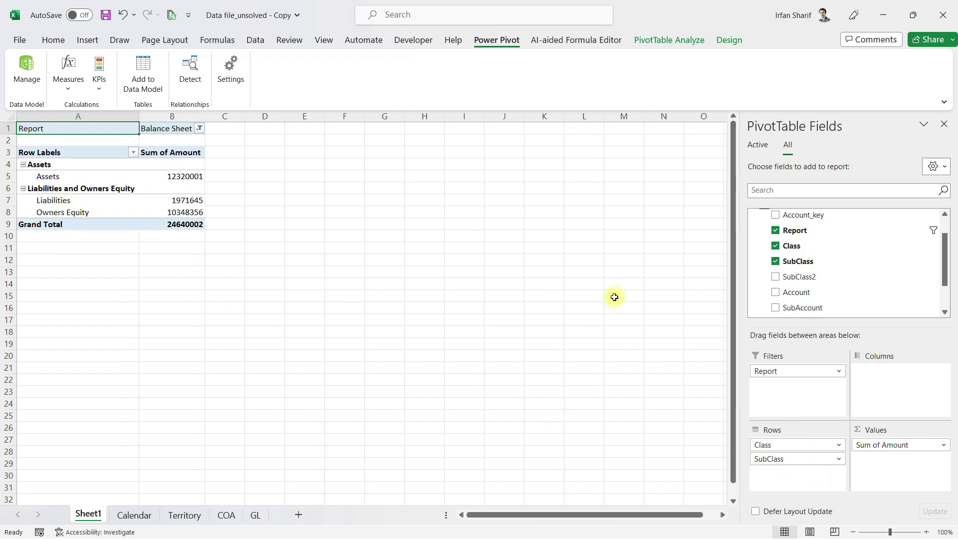
left_click_drag(798, 277, 800, 474)
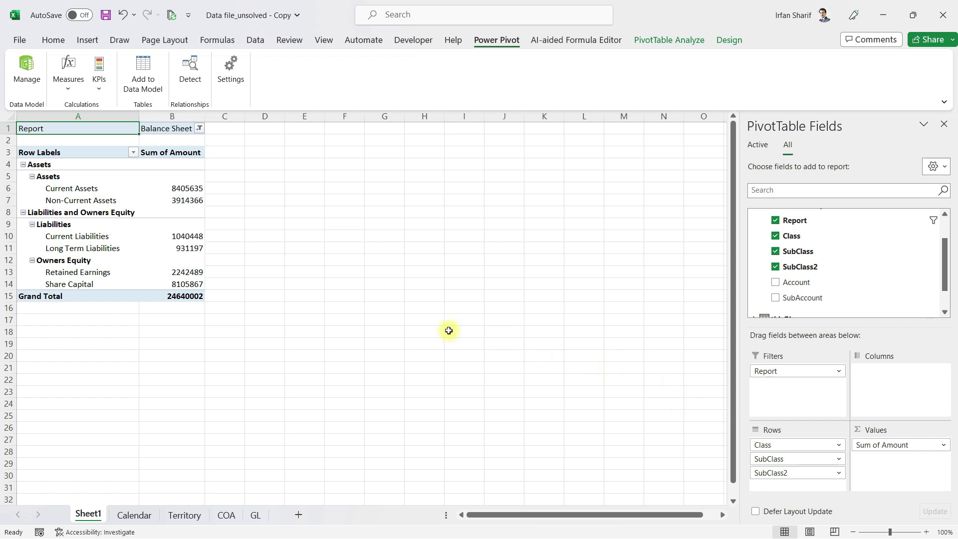
Step: Move the Share Capital row above Retained Earnings within Owners Equity
left_click(76, 280)
left_click(109, 280)
left_click(110, 286)
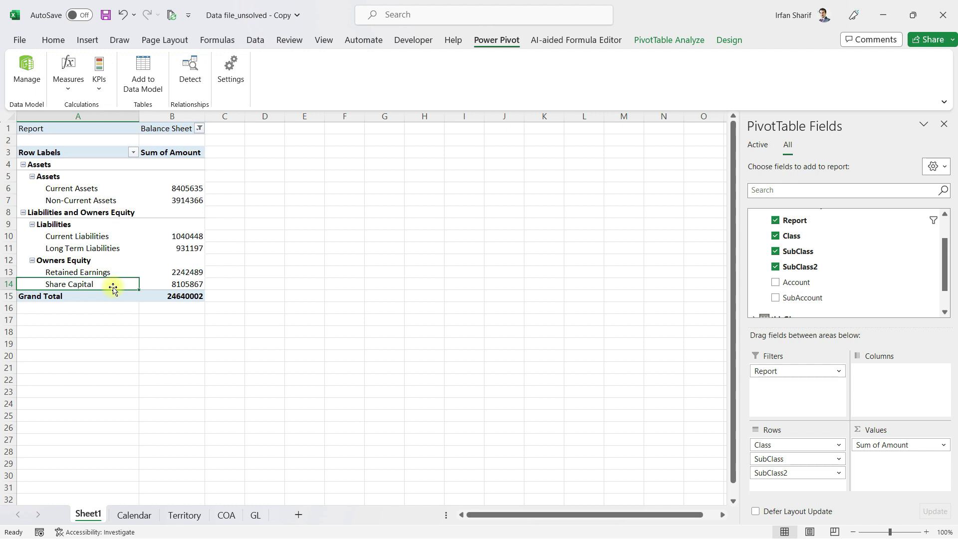
left_click_drag(114, 287, 117, 271)
left_click(92, 274)
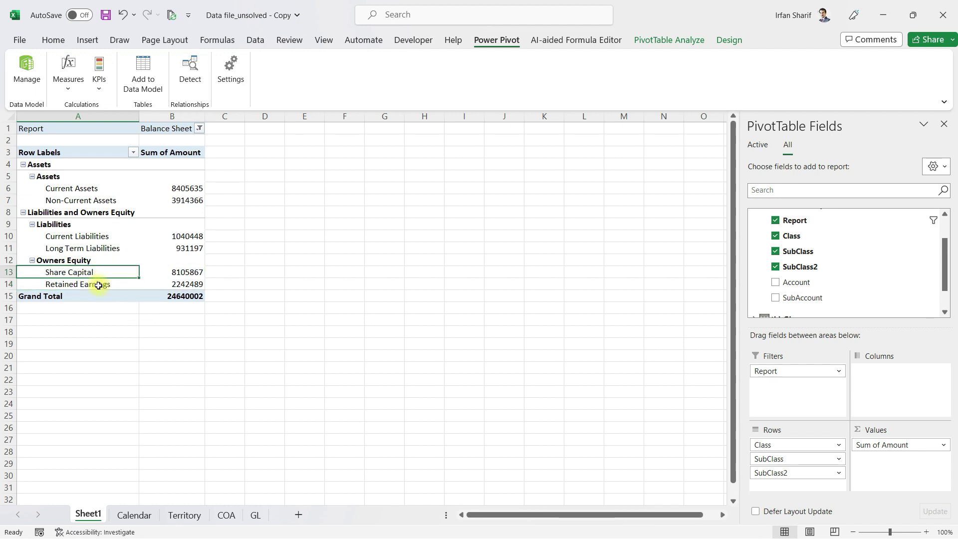
left_click(71, 284)
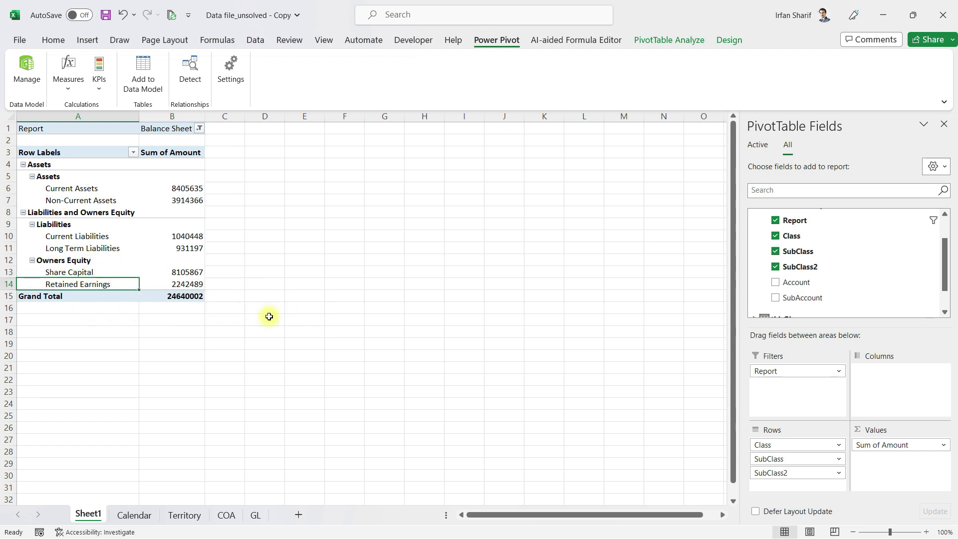
Step: Add the Account and SubAccount fields to the PivotTable rows below SubClass2
left_click_drag(798, 287, 798, 485)
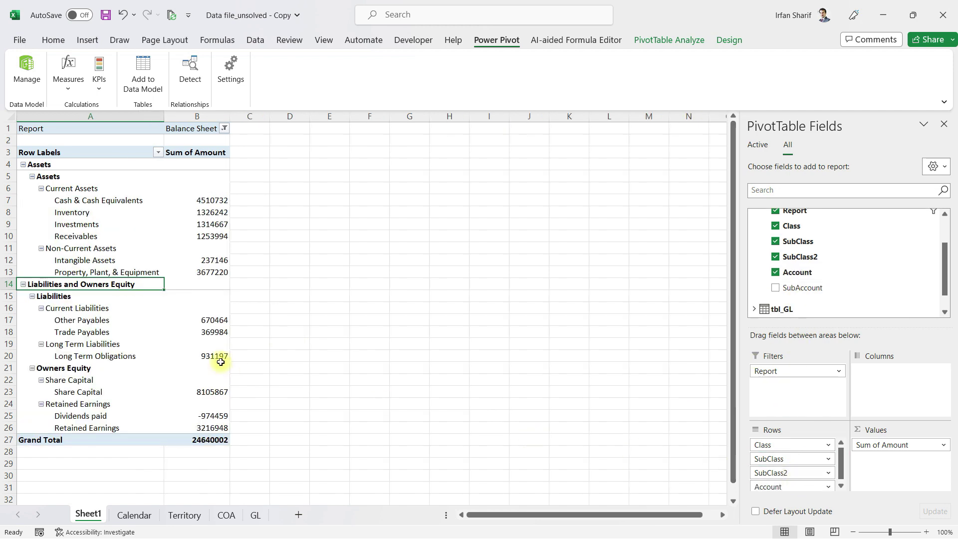
left_click(96, 333)
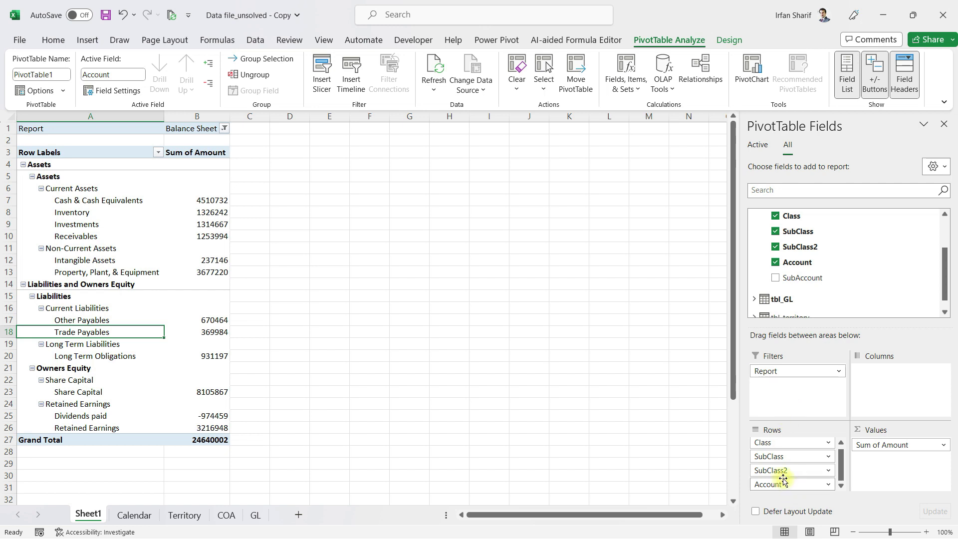
left_click(224, 204)
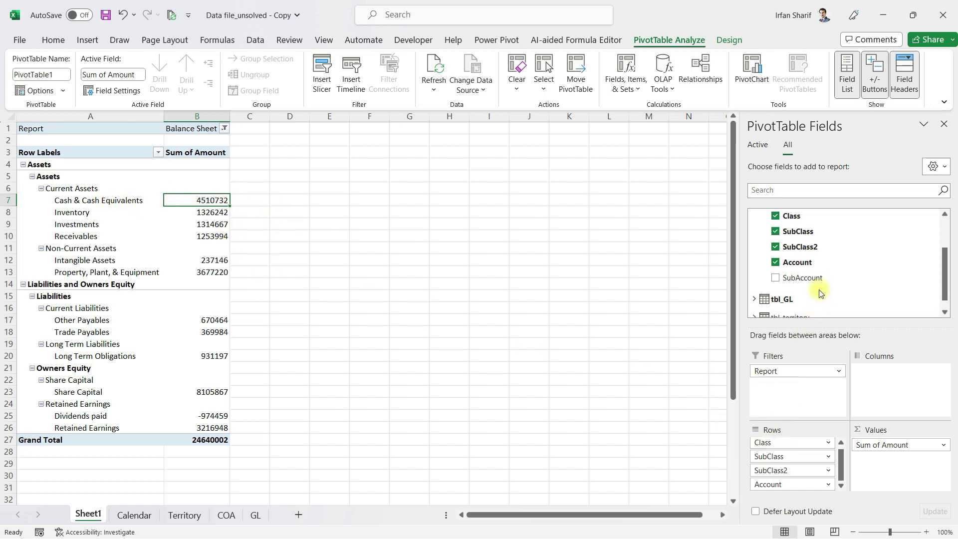
left_click_drag(817, 279, 789, 491)
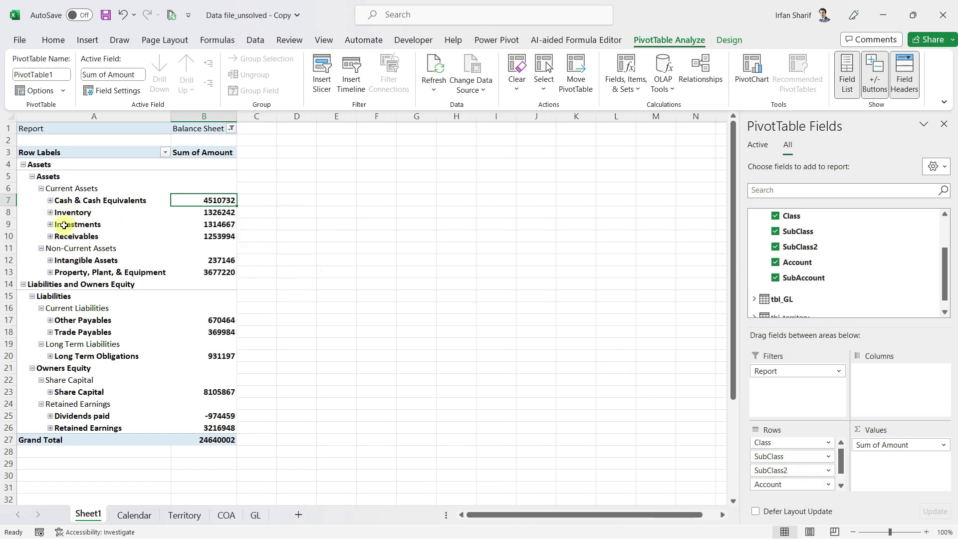
Step: Expand Cash & Cash Equivalents into its sub-accounts and move Trade Payables above Other Payables within Current Liabilities
left_click(50, 200)
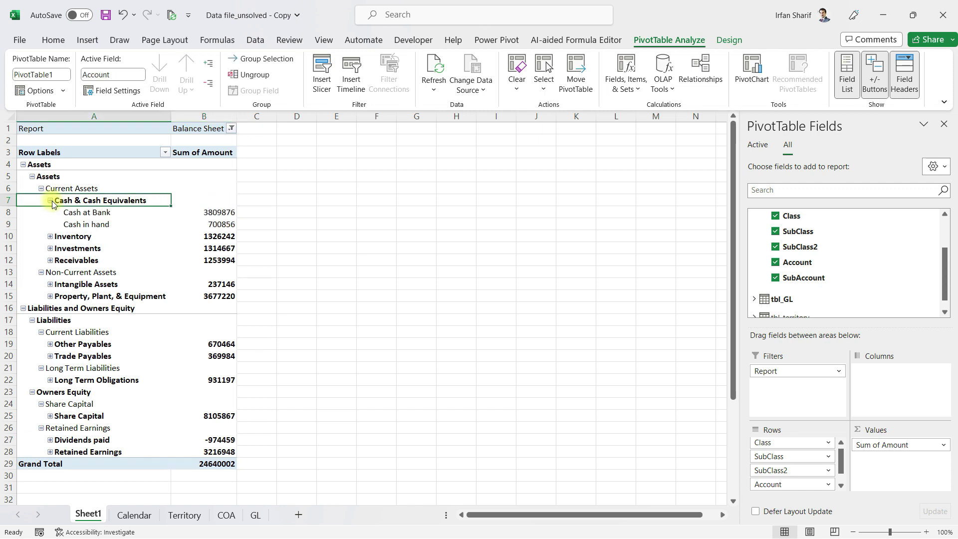
left_click(50, 344)
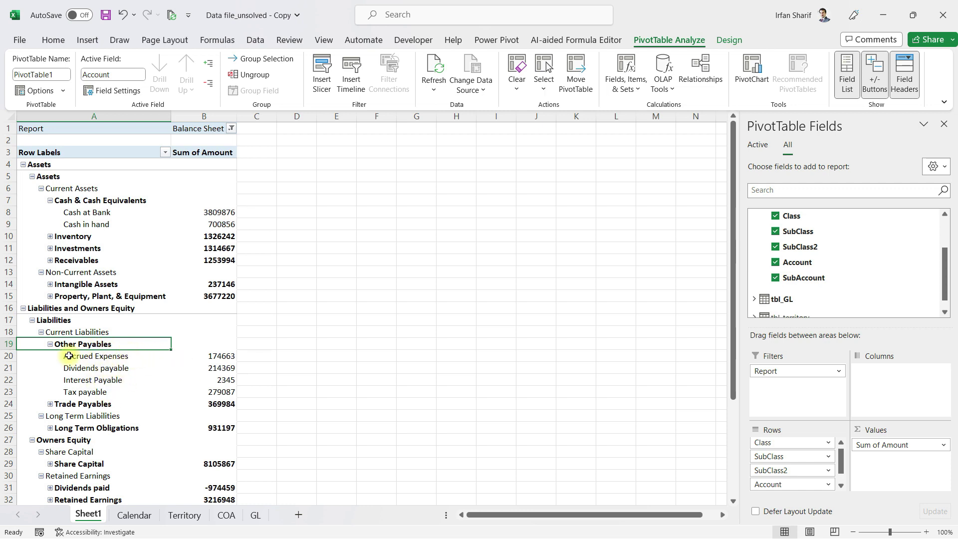
left_click(50, 345)
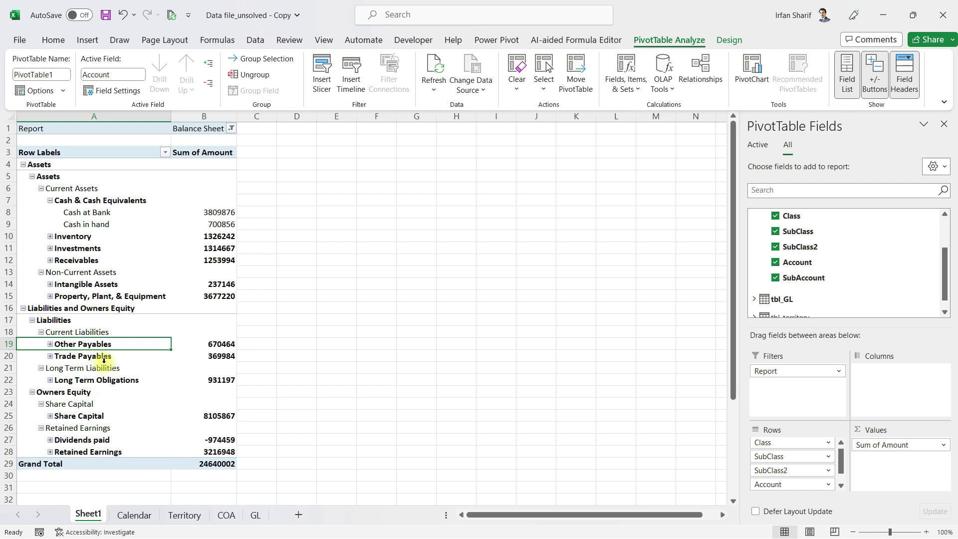
left_click(103, 359)
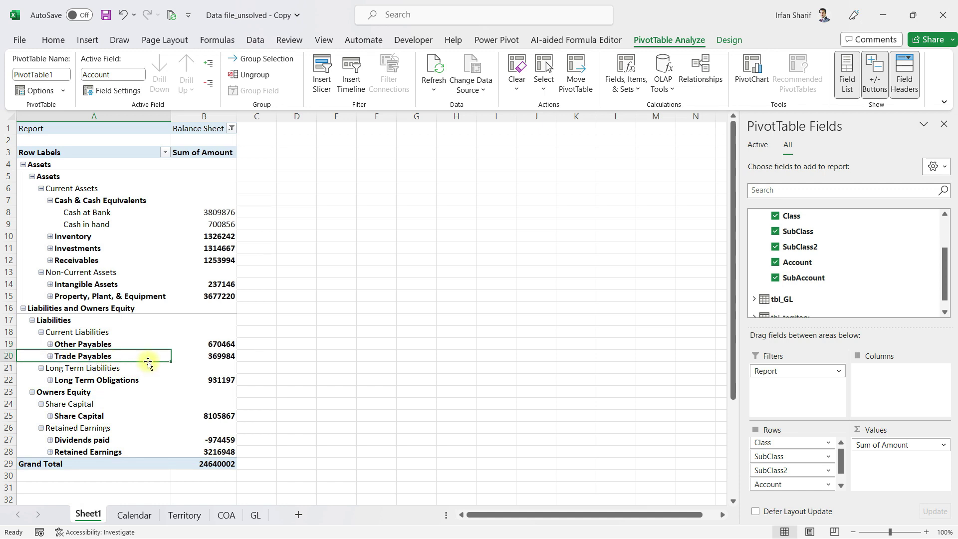
left_click_drag(149, 361, 149, 342)
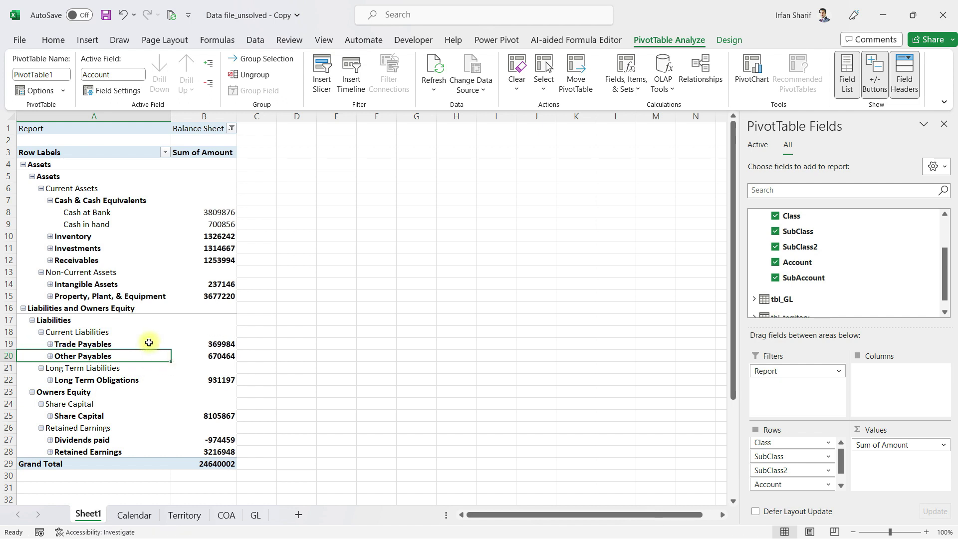
Step: Expand Other Payables into its sub-accounts and collapse the Long Term Liabilities and Share Capital groups
left_click(50, 357)
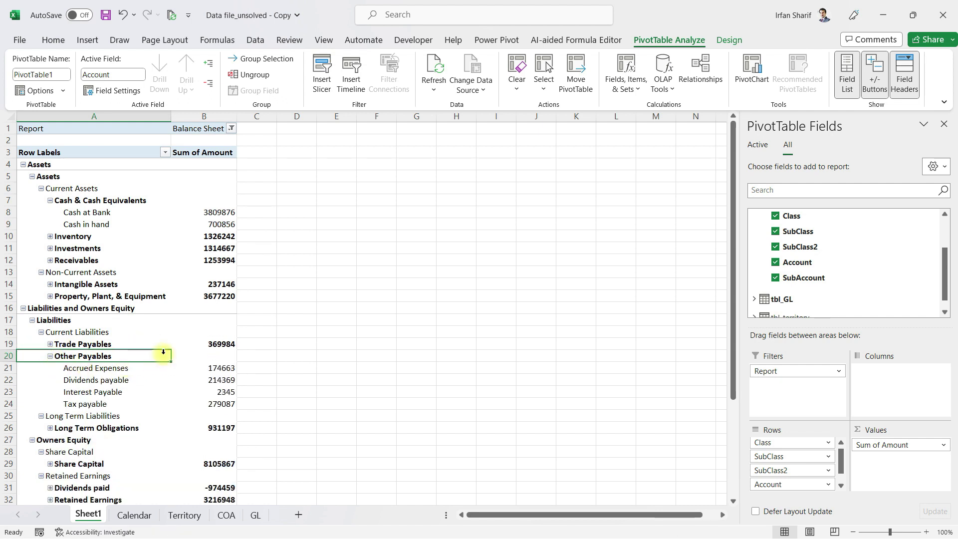
left_click(41, 416)
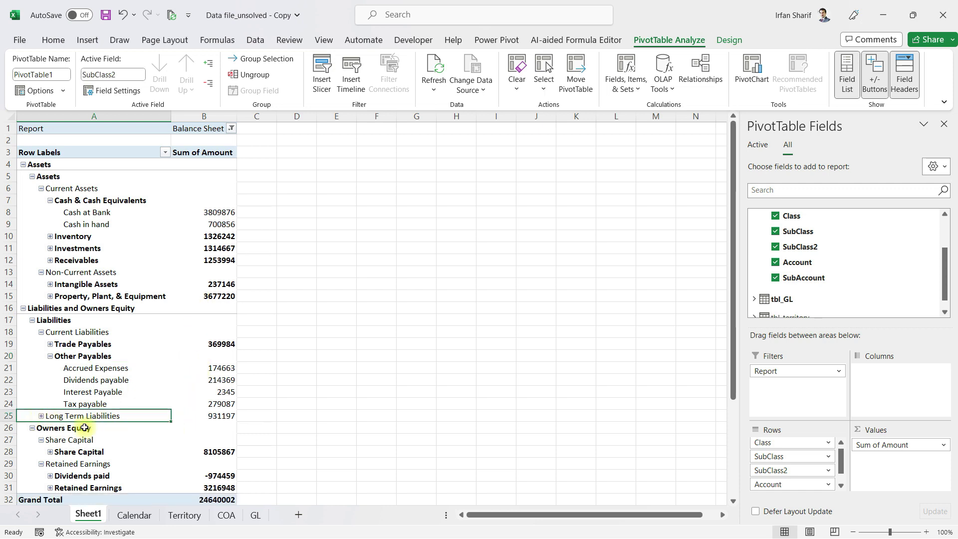
left_click(42, 440)
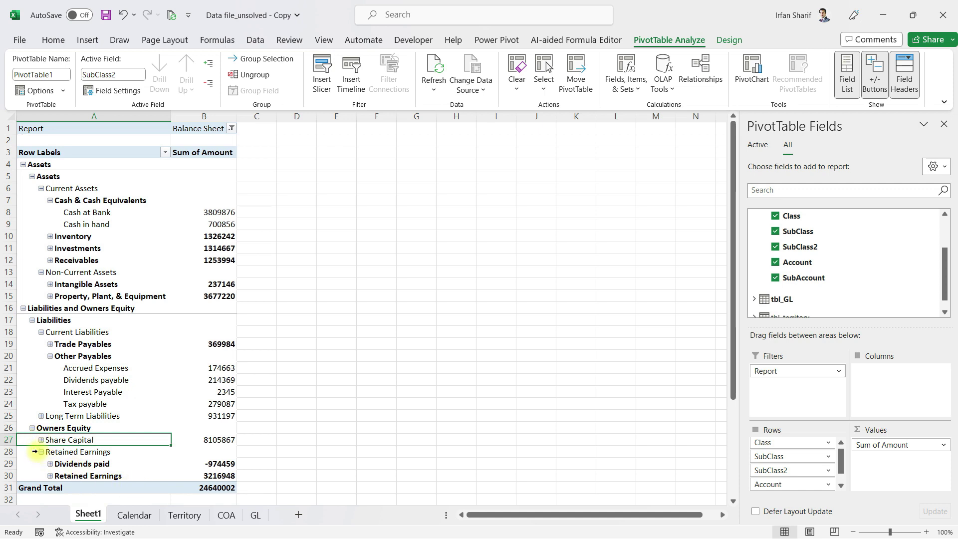
Step: Collapse the Retained Earnings group and format the Sum of Amount values as Number with a 1000 separator and 0 decimal places
left_click(41, 452)
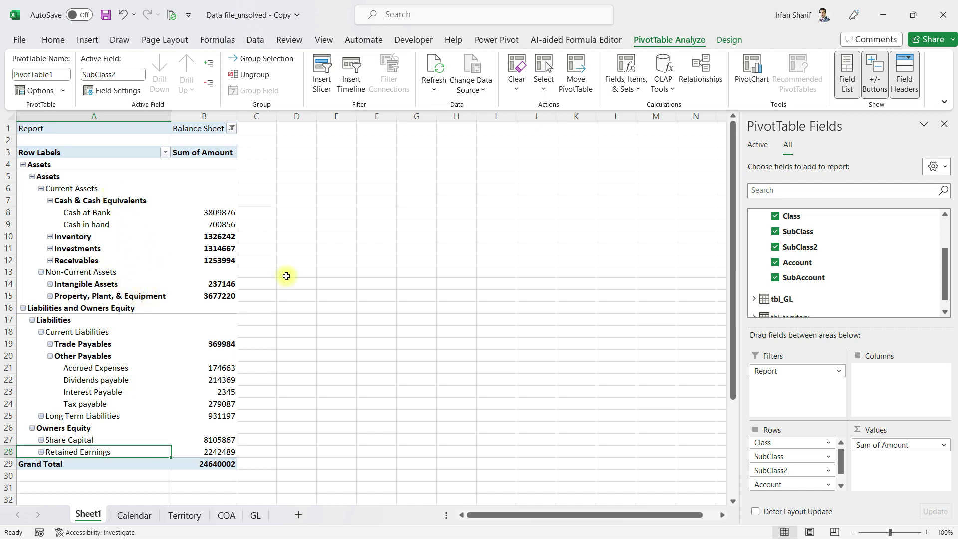
left_click(220, 213)
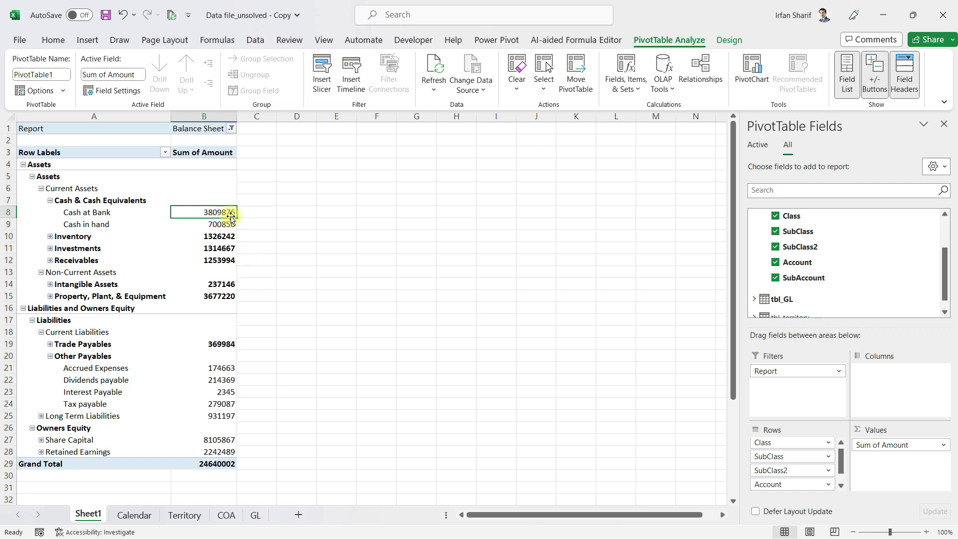
left_click(942, 444)
left_click(915, 430)
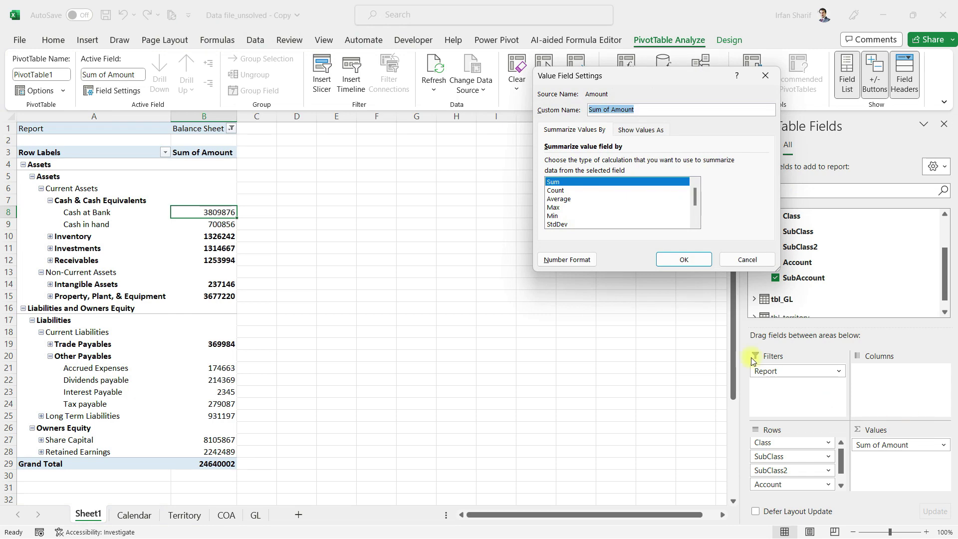
left_click(581, 260)
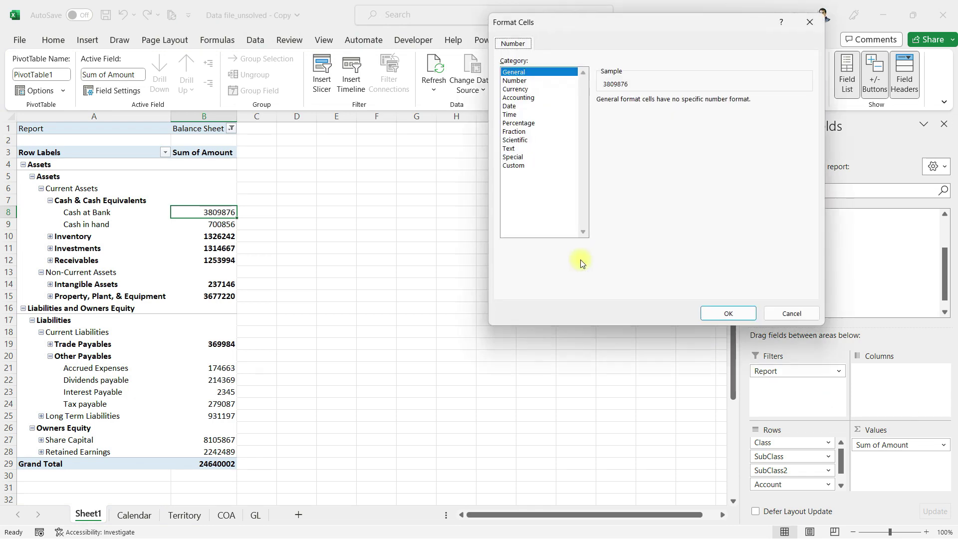
left_click(514, 80)
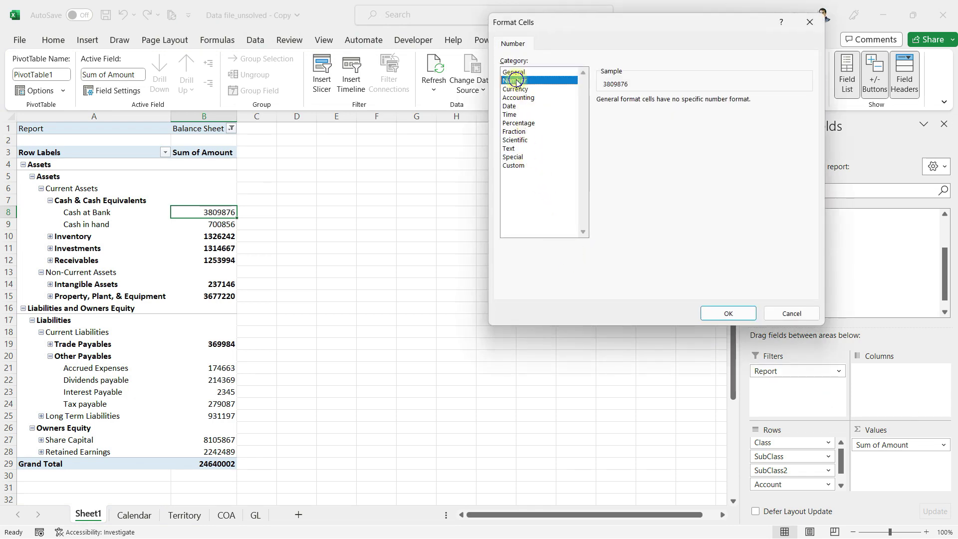
left_click(599, 115)
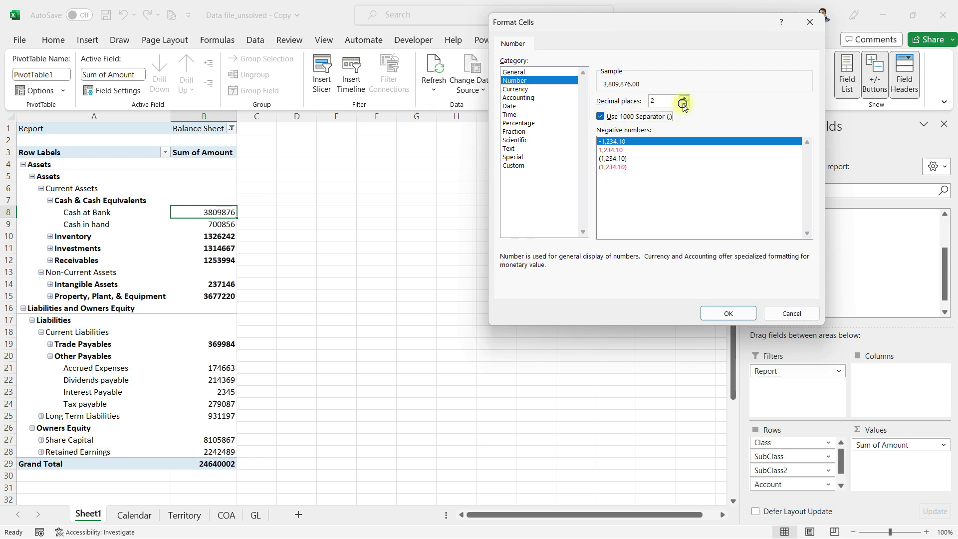
left_click(727, 315)
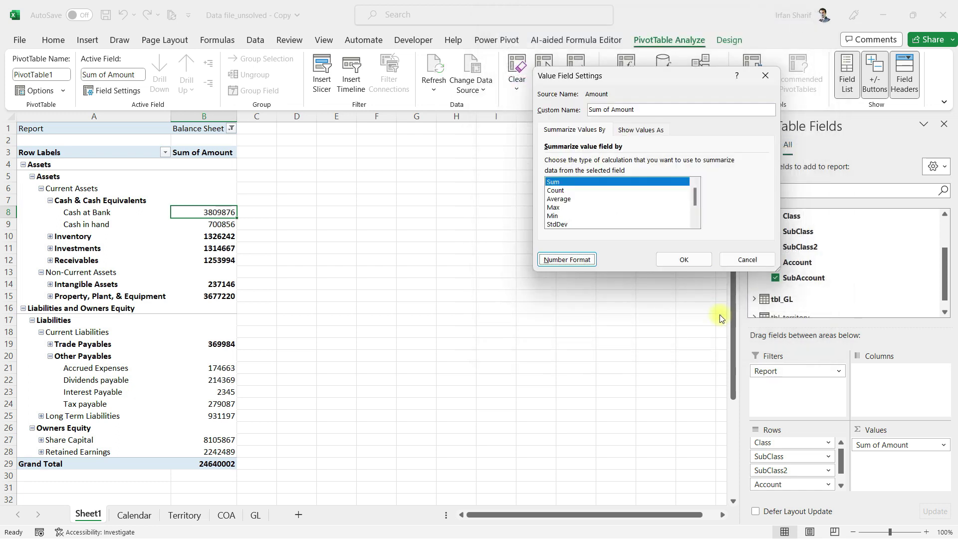
left_click(684, 259)
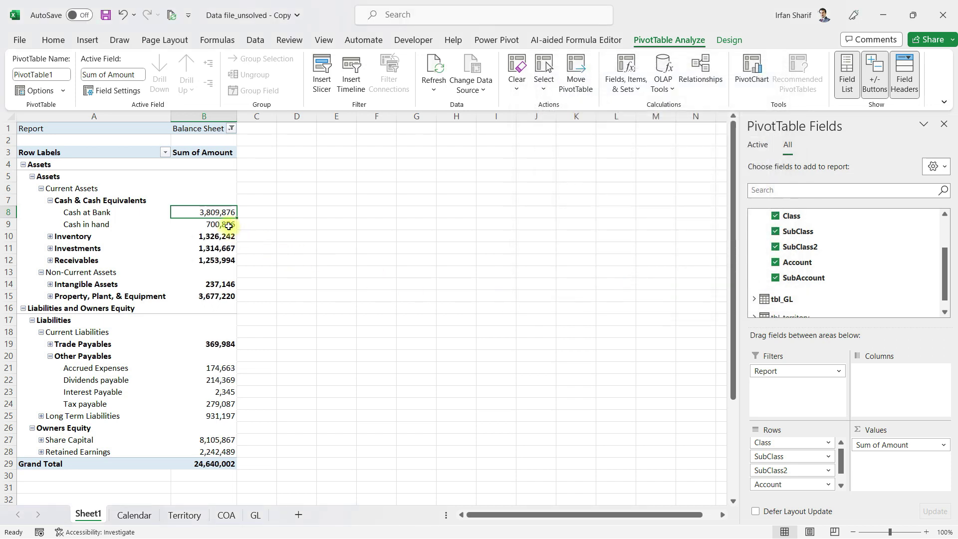
Step: Show all PivotTable subtotals at the bottom of each group
left_click(218, 223)
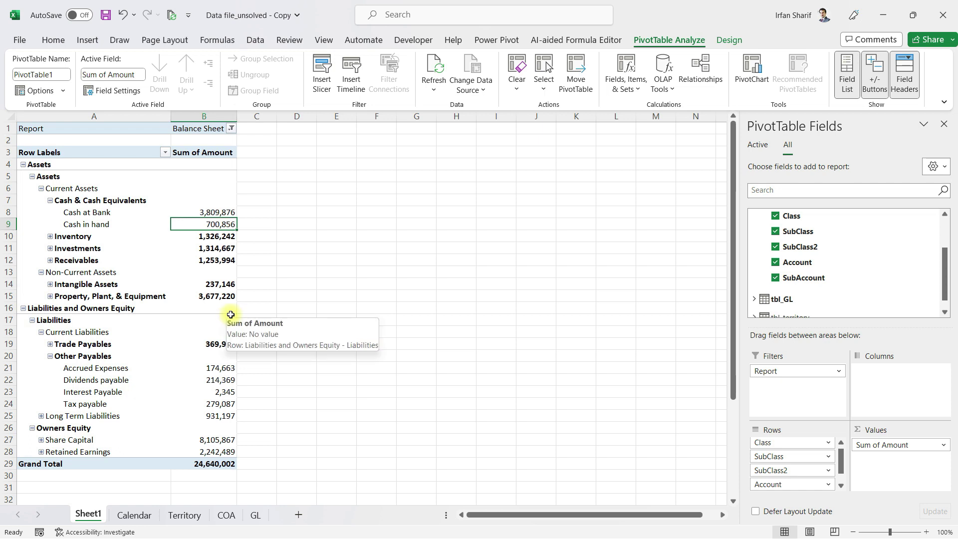
left_click(725, 41)
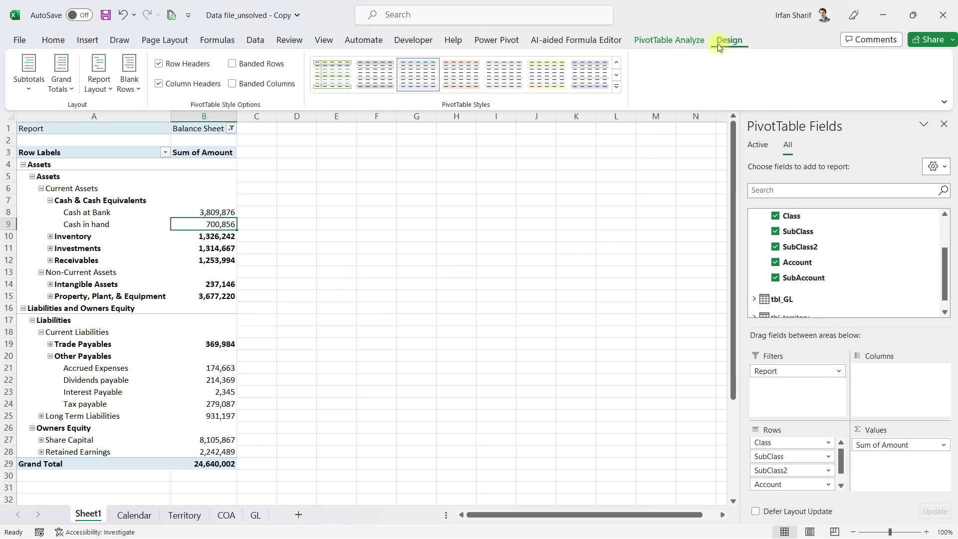
left_click(30, 89)
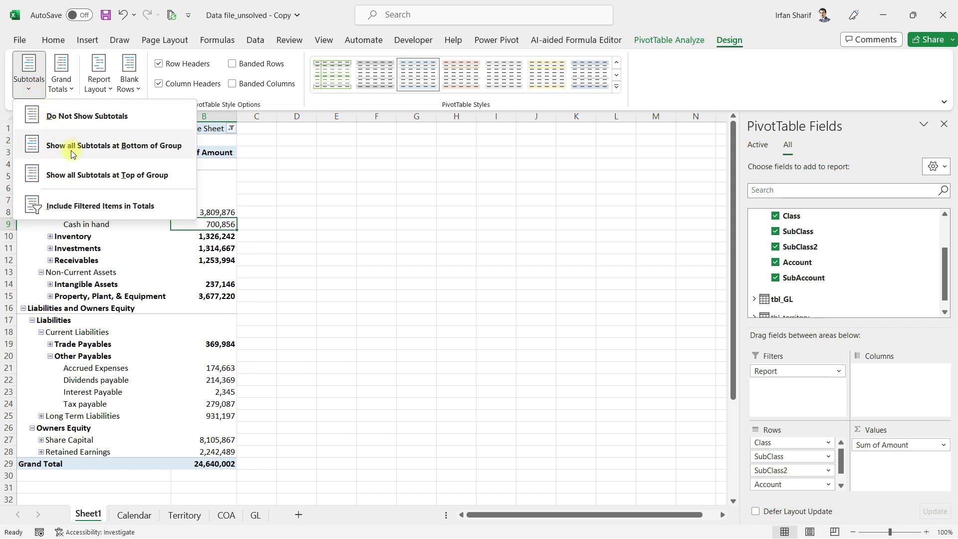
left_click(131, 151)
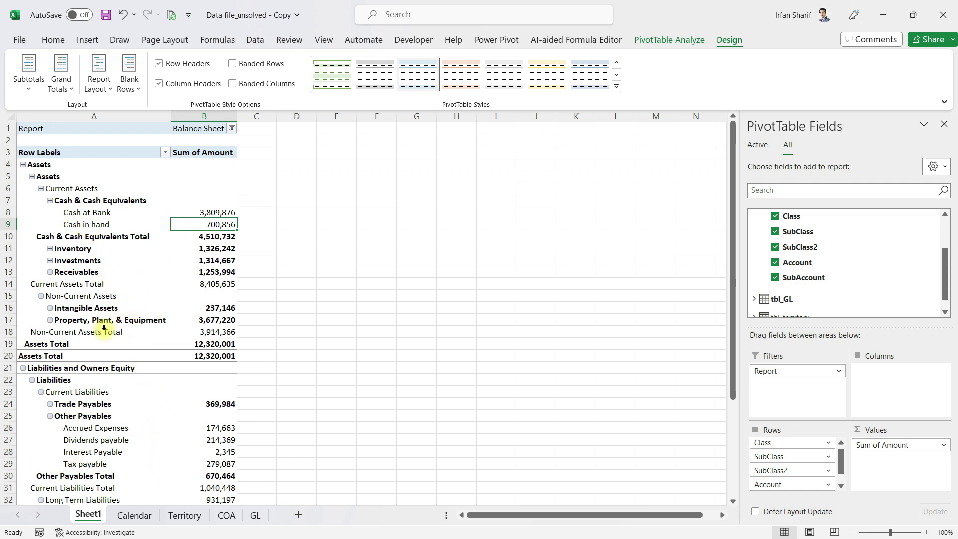
Step: Review the balance sheet subtotals down to the Grand Total, comparing total assets with total liabilities and owners equity
left_click(166, 332)
key("Down")
key("Down")
key("Down")
key("Down")
key("Down")
key("Down")
key("Down")
key("Down")
key("Down")
key("Down")
key("Down")
key("Down")
key("Down")
key("Down")
key("Down")
key("Down")
key("Down")
key("Down")
key("Down")
key("Down")
key("Down")
key("Down")
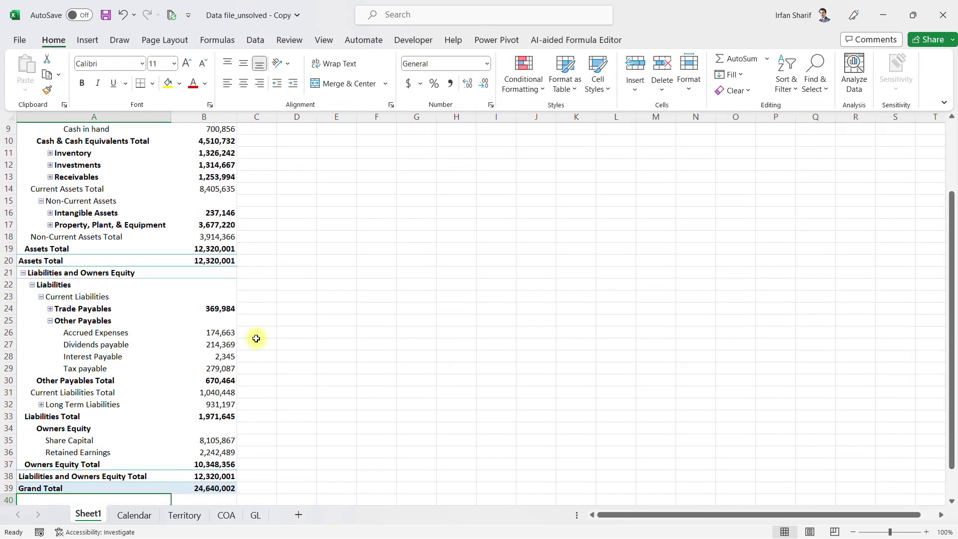
key("Up")
key("Up")
key("Up")
key("Up")
key("Up")
key("Up")
key("Up")
key("Up")
key("Up")
key("Up")
key("Up")
key("Up")
key("Up")
key("Up")
key("Up")
key("Up")
key("Up")
key("Up")
key("Up")
key("Up")
key("Down")
key("Down")
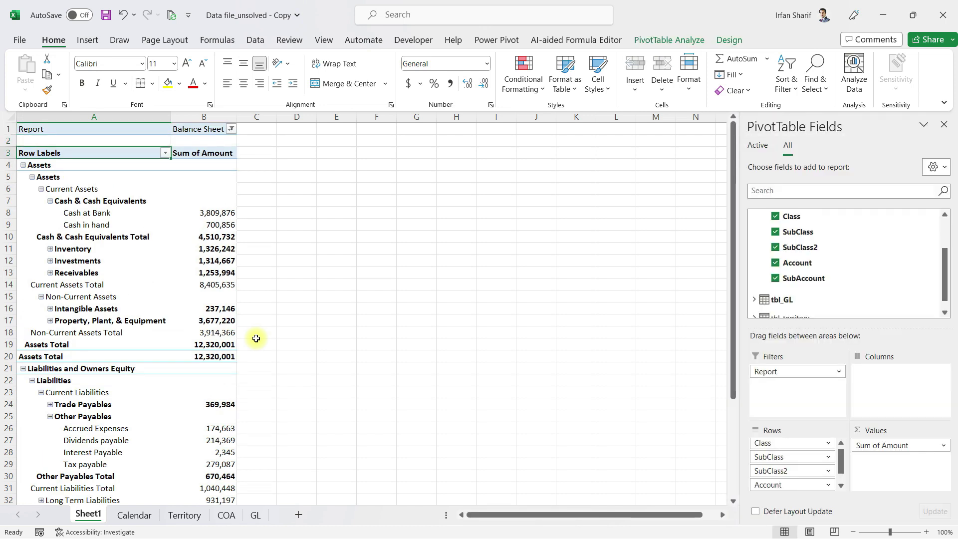
Step: Collapse the tbl_ChartofAccounts field list and add the Date field from tbl_Calendar to the PivotTable columns
scroll(950, 269, "up", 1)
scroll(950, 269, "up", 1)
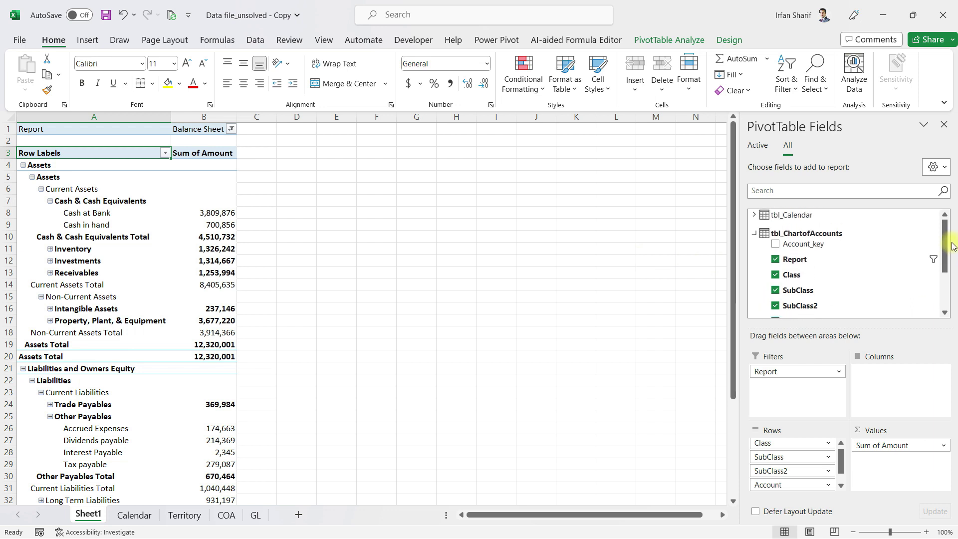
left_click(755, 235)
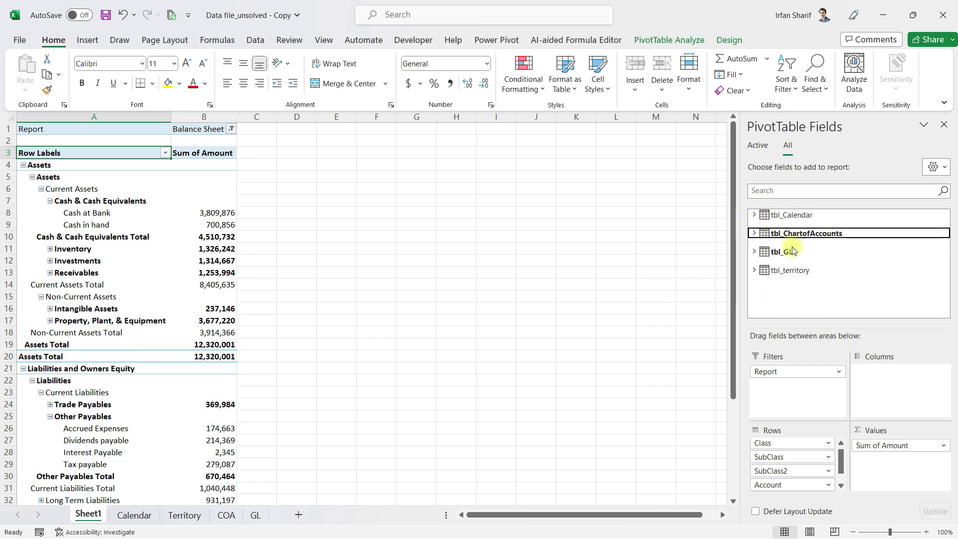
left_click(216, 213)
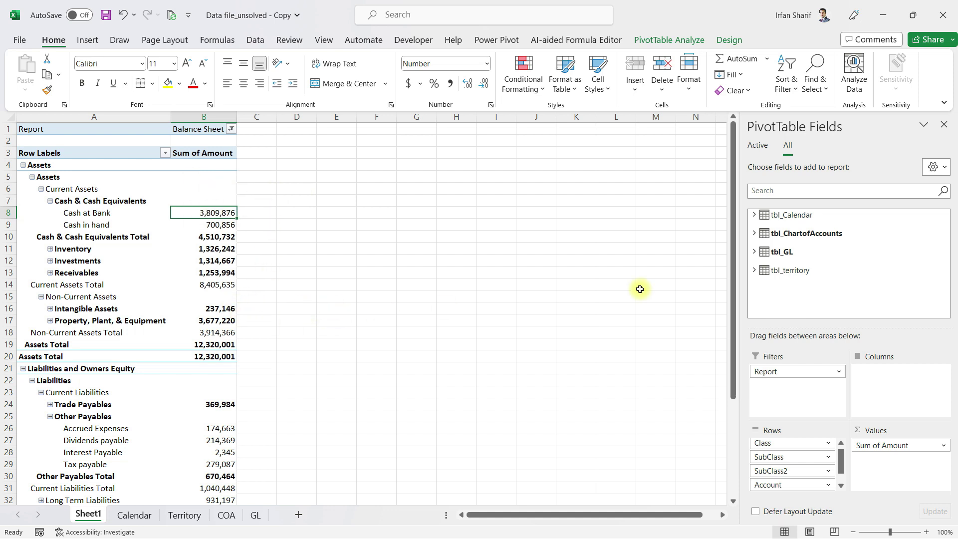
left_click(754, 215)
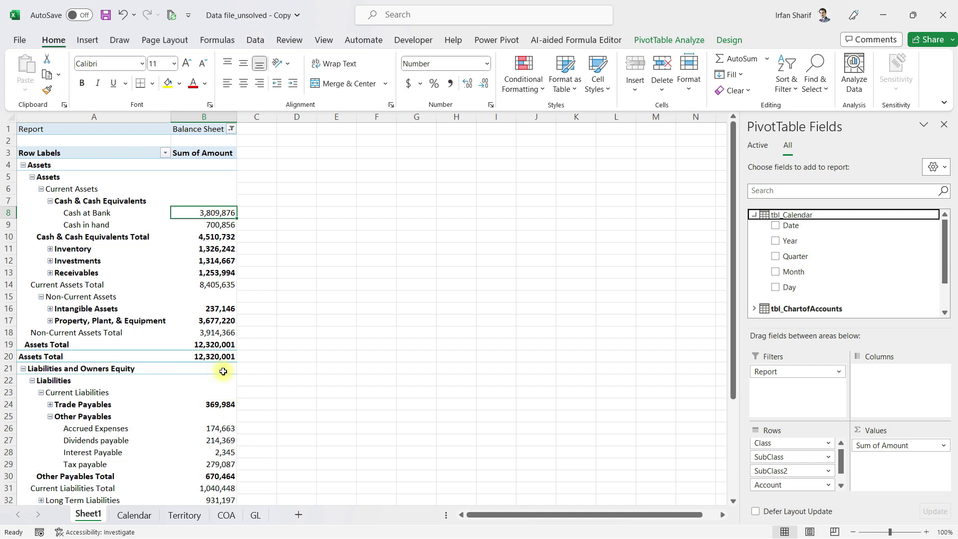
mouse_move(224, 370)
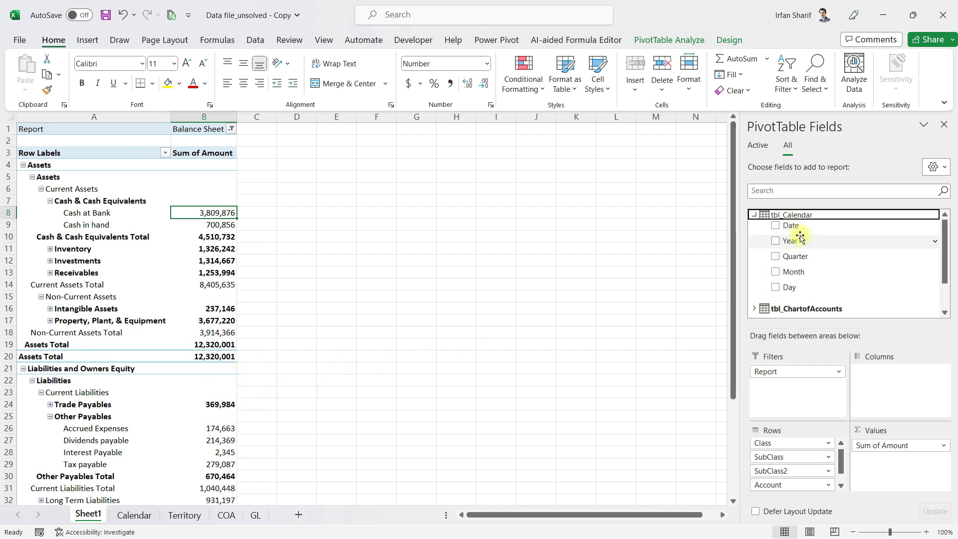
left_click_drag(793, 225, 897, 388)
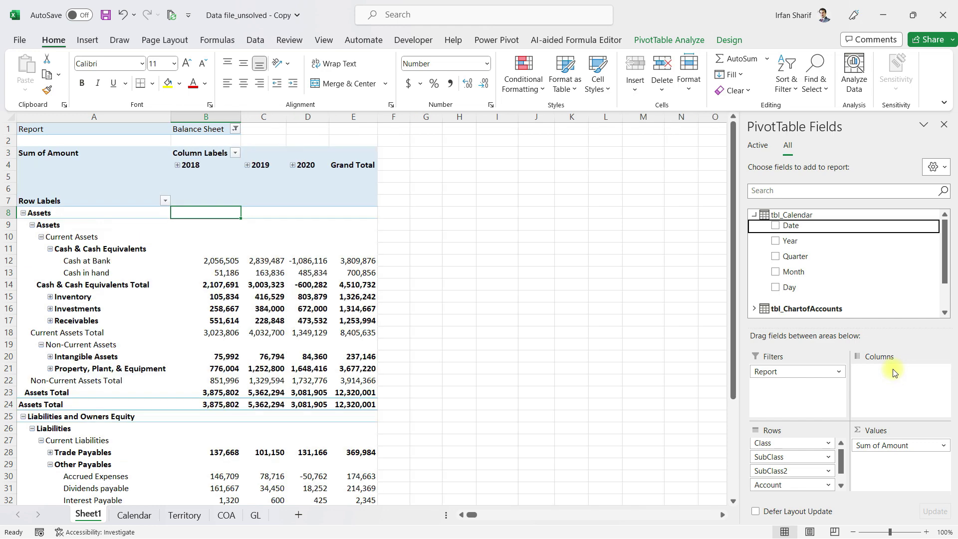
Step: Drill into the 2018 column through Qtr1 and Jan to inspect the date levels, and collapse it back to the year
left_click(178, 166)
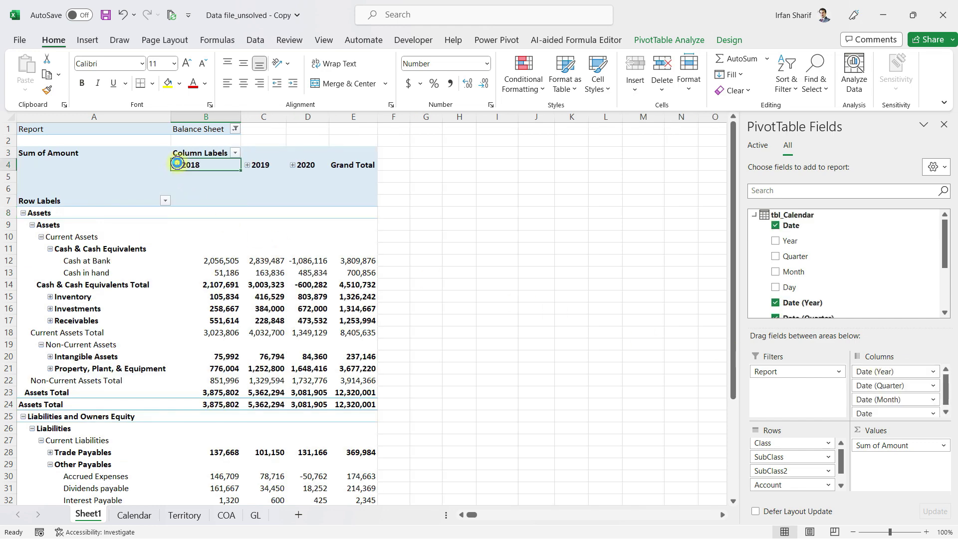
left_click(178, 178)
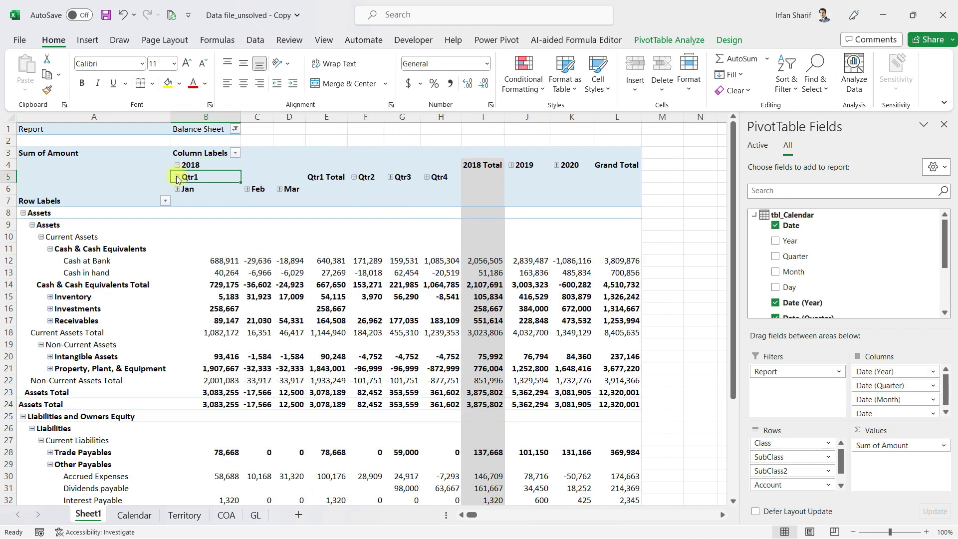
left_click(178, 190)
left_click(177, 189)
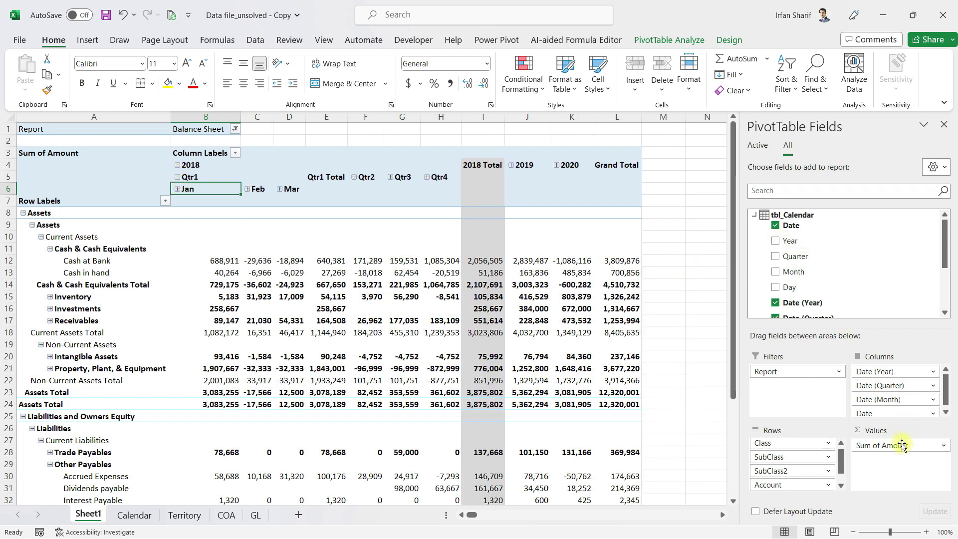
left_click(177, 177)
left_click(175, 163)
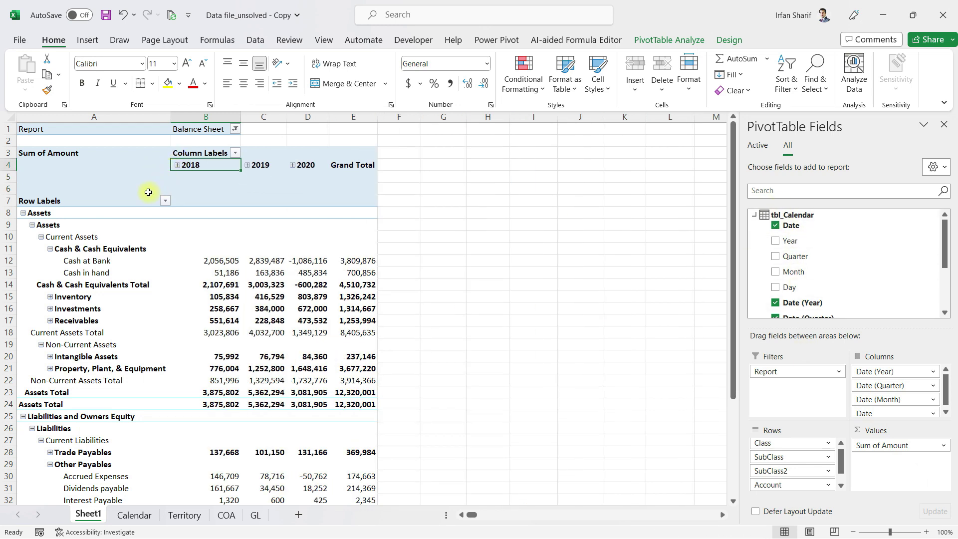
Step: Examine the Cash at Bank amounts across the 2018, 2019 and 2020 columns to see how each year's figure is computed
left_click(207, 166)
left_click(225, 260)
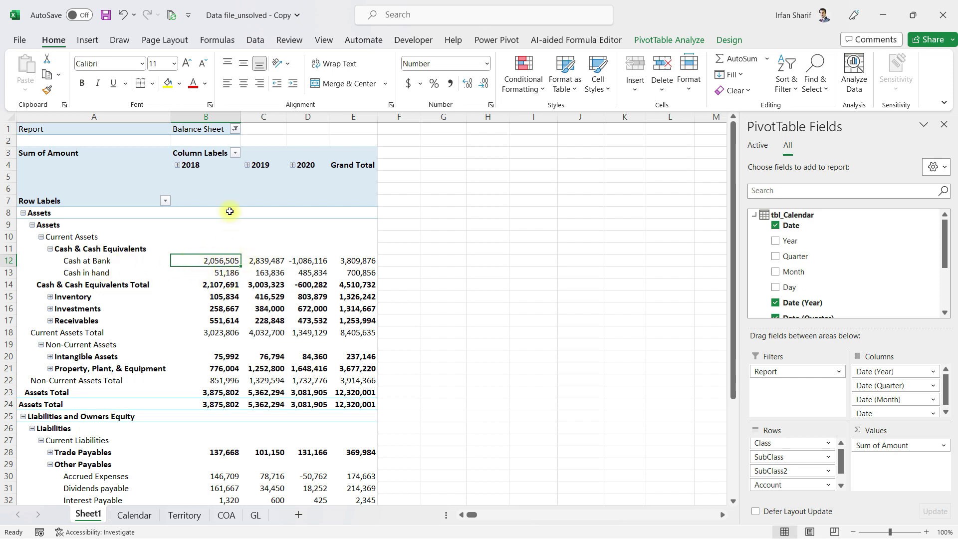
left_click(216, 165)
left_click(235, 262)
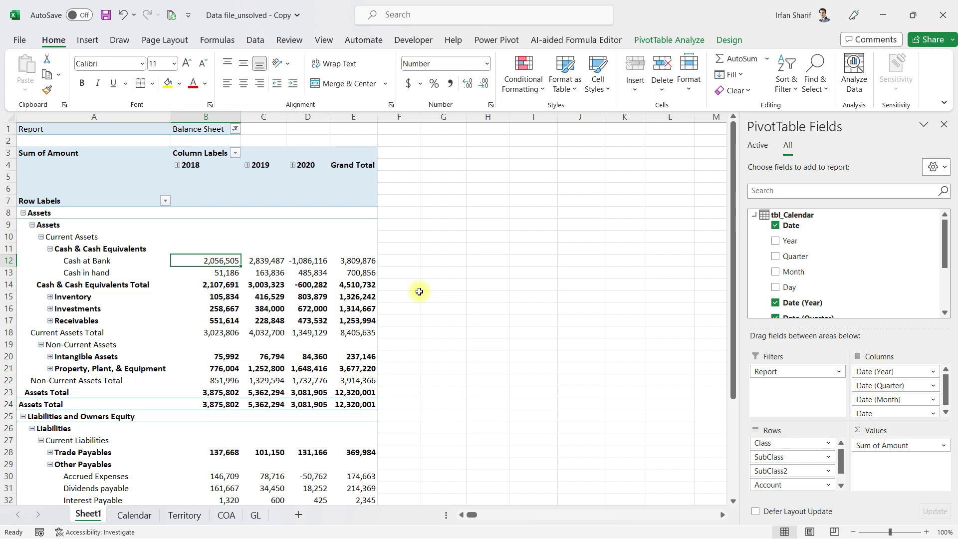
key("Right")
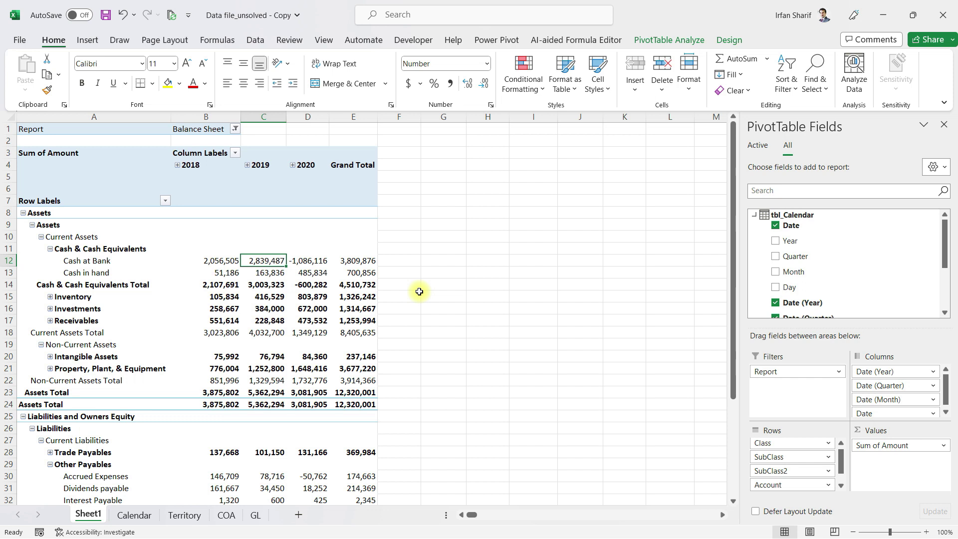
key("shift+Left")
key("shift+Right")
key("Right")
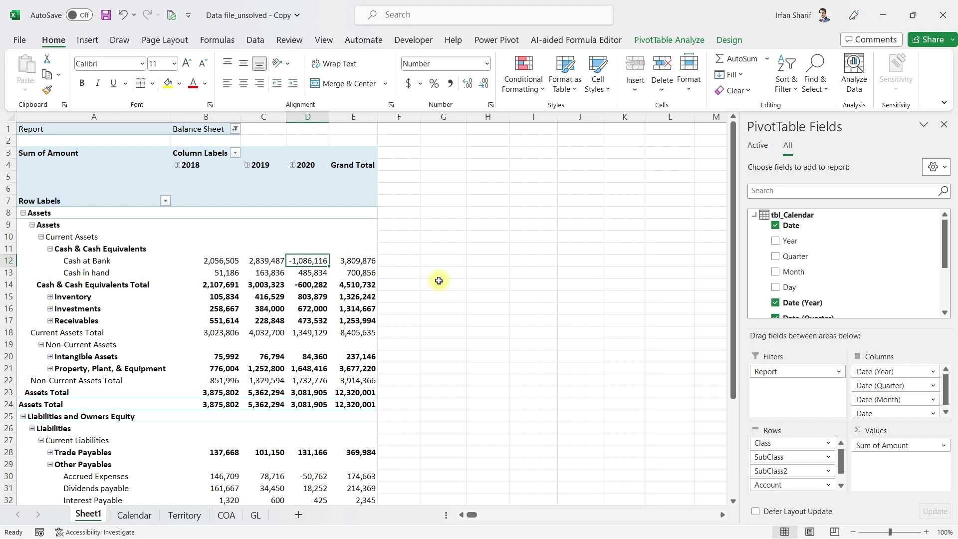
Step: Show the Sum of Amount values as Running Total In with Date (Year) as the base field
left_click(941, 449)
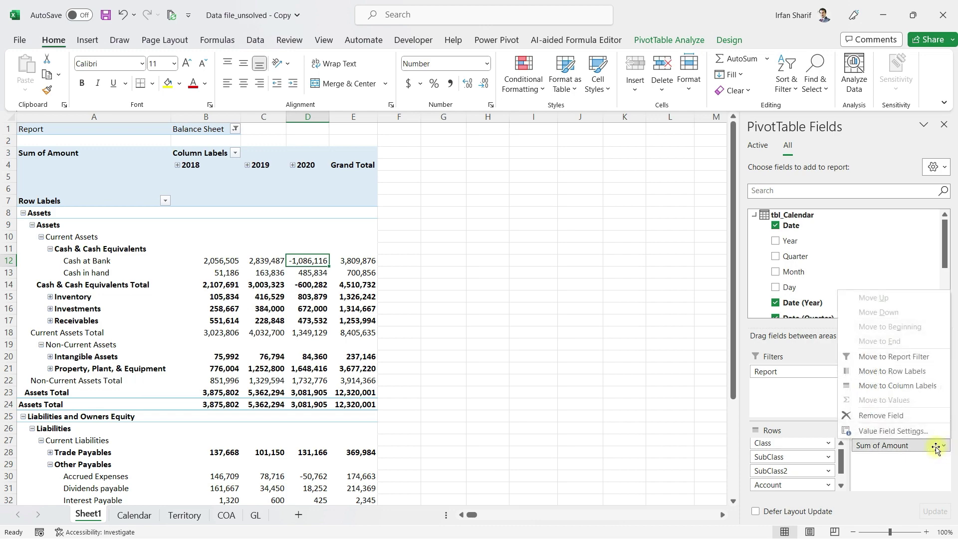
left_click(902, 433)
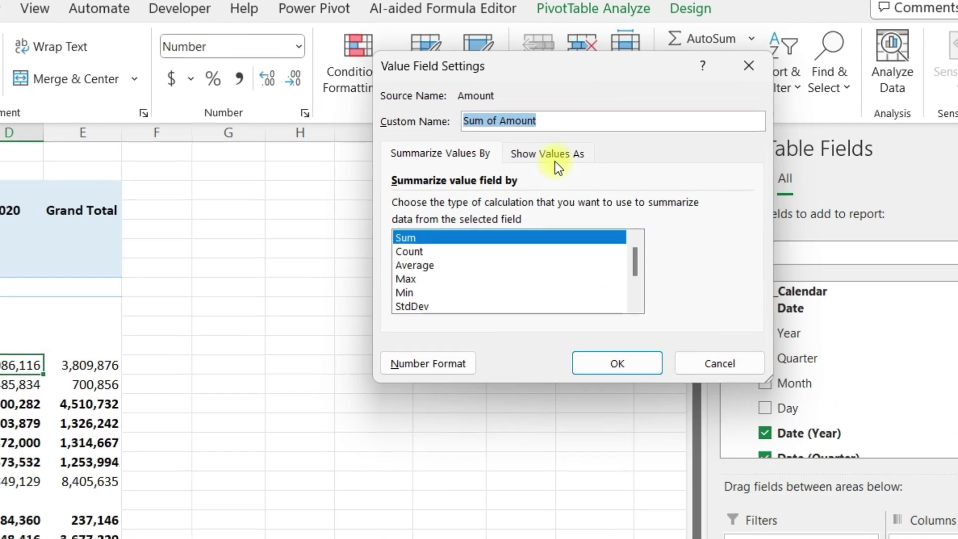
left_click(621, 140)
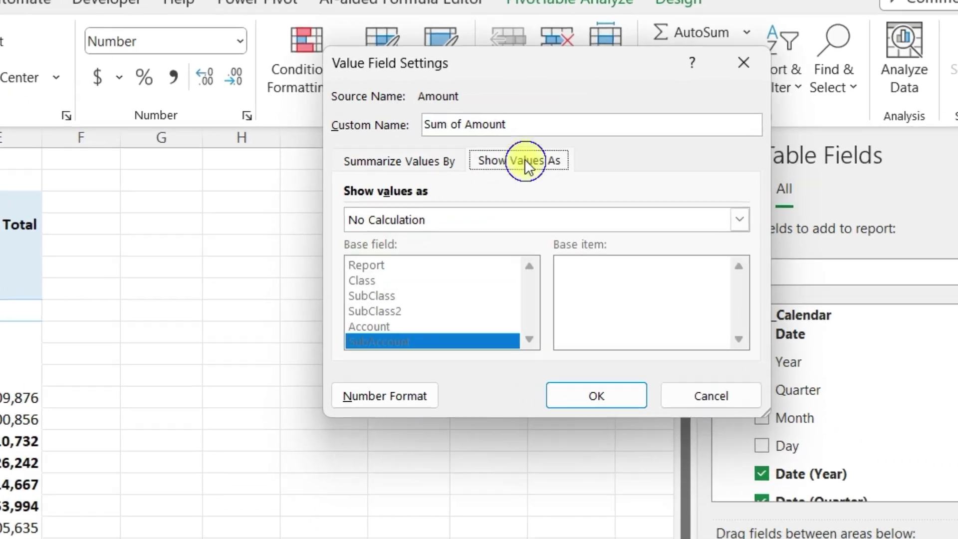
left_click(514, 232)
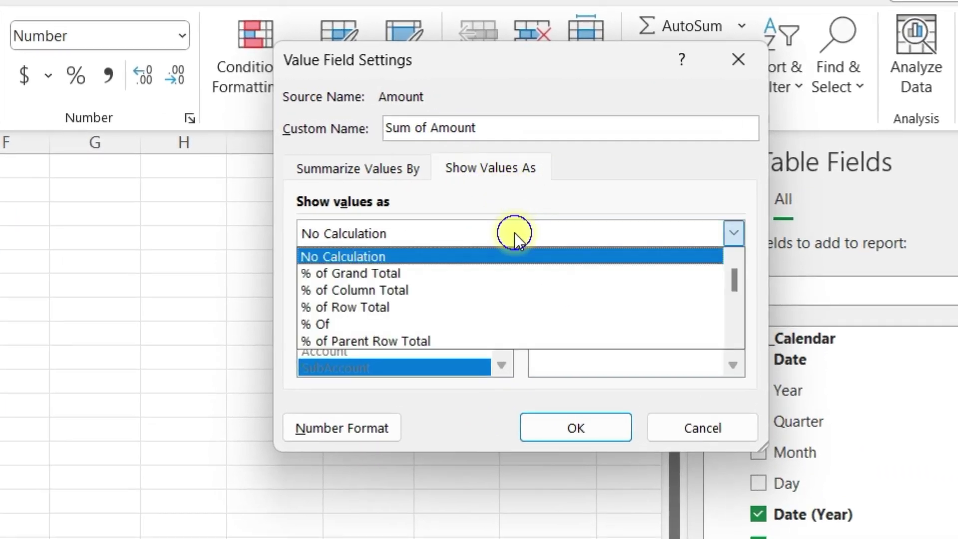
left_click_drag(735, 277, 726, 304)
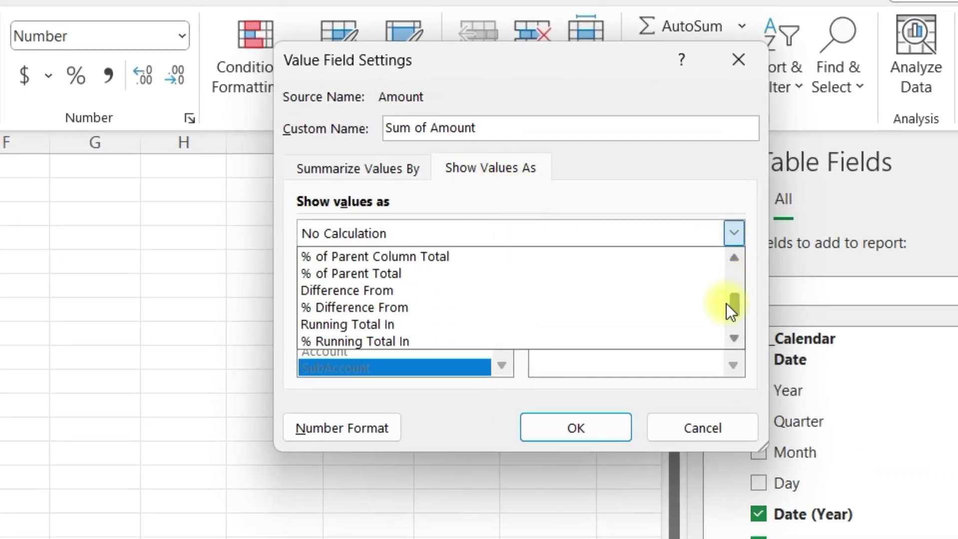
left_click(407, 325)
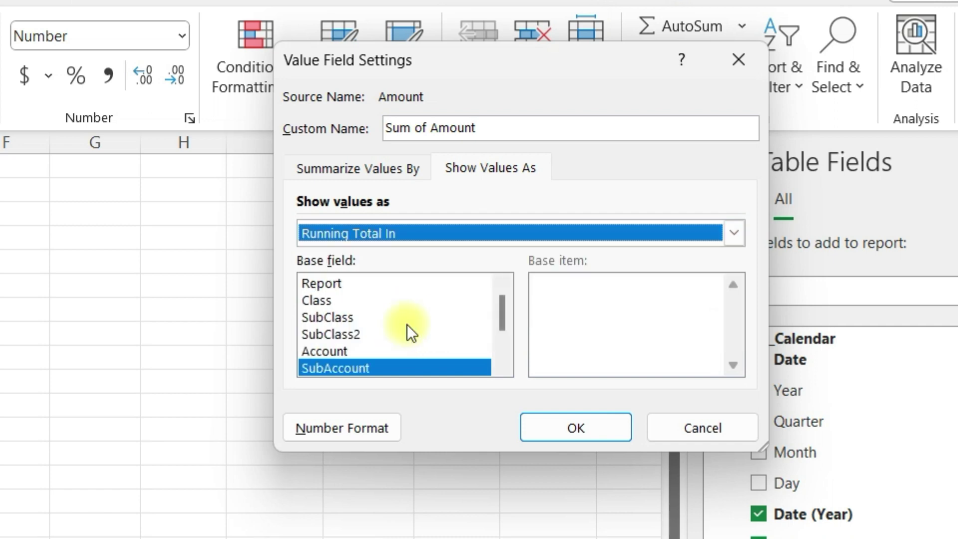
left_click_drag(502, 318, 503, 339)
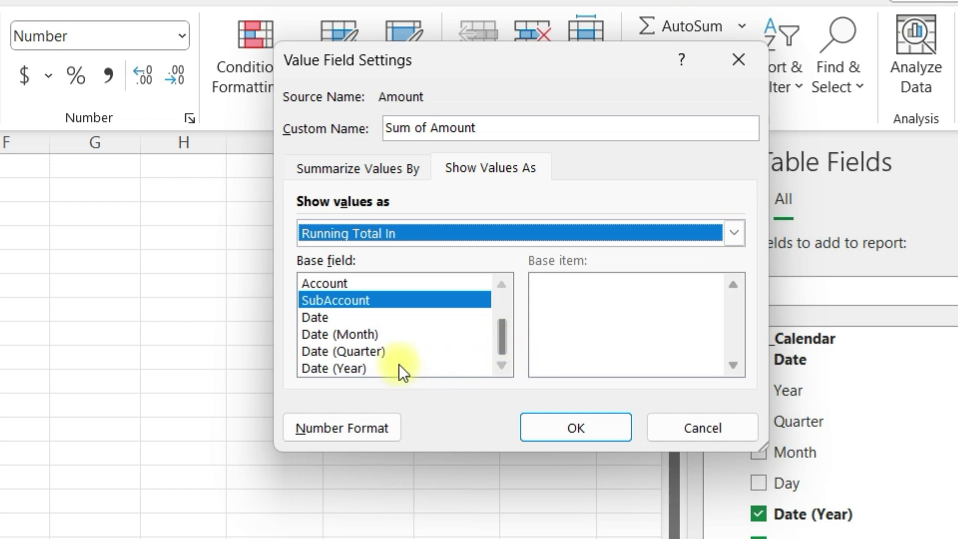
left_click(352, 369)
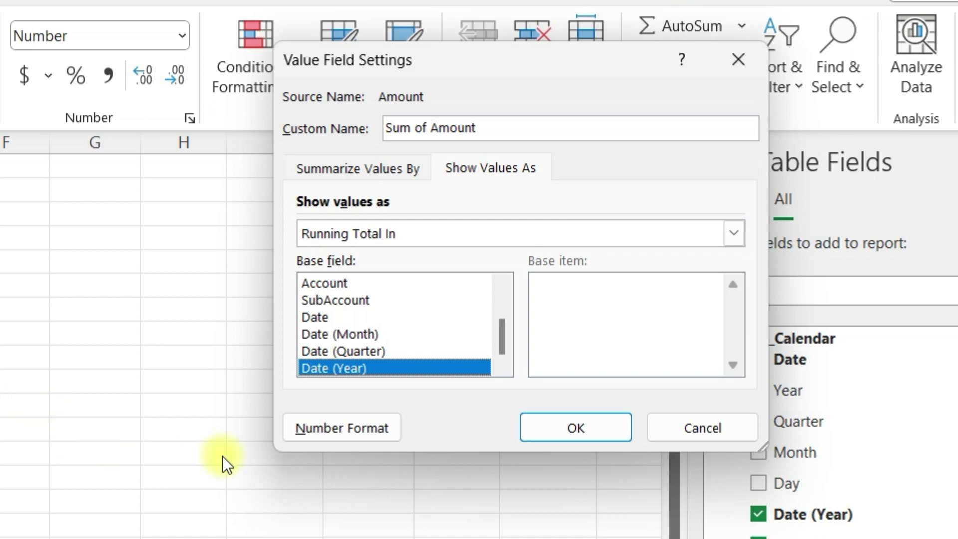
left_click(552, 432)
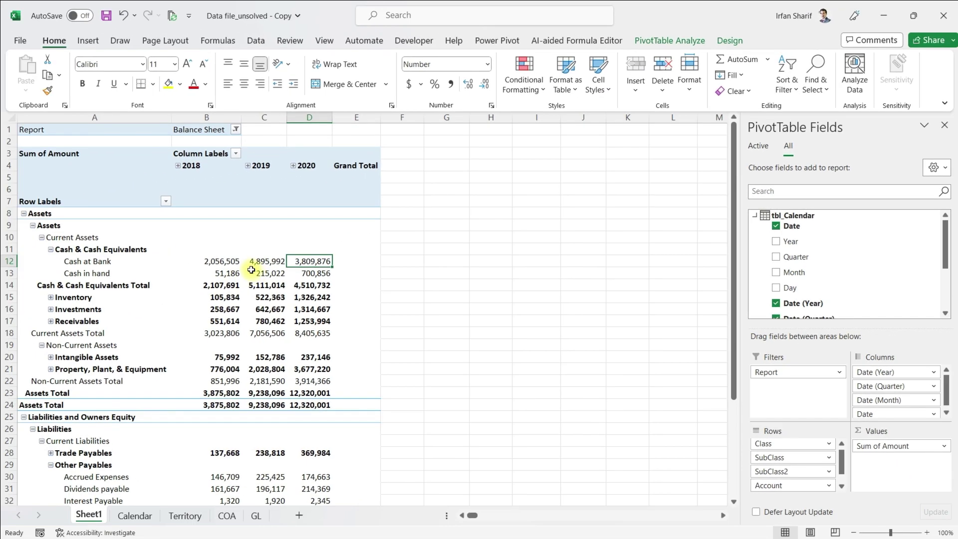
Step: Examine the Cash at Bank amounts for 2018, 2019 and 2020 to check that they accumulate year over year
left_click(215, 258)
left_click(260, 262)
left_click(296, 265)
left_click(278, 260)
left_click(312, 261)
mouse_move(319, 321)
left_click(224, 261)
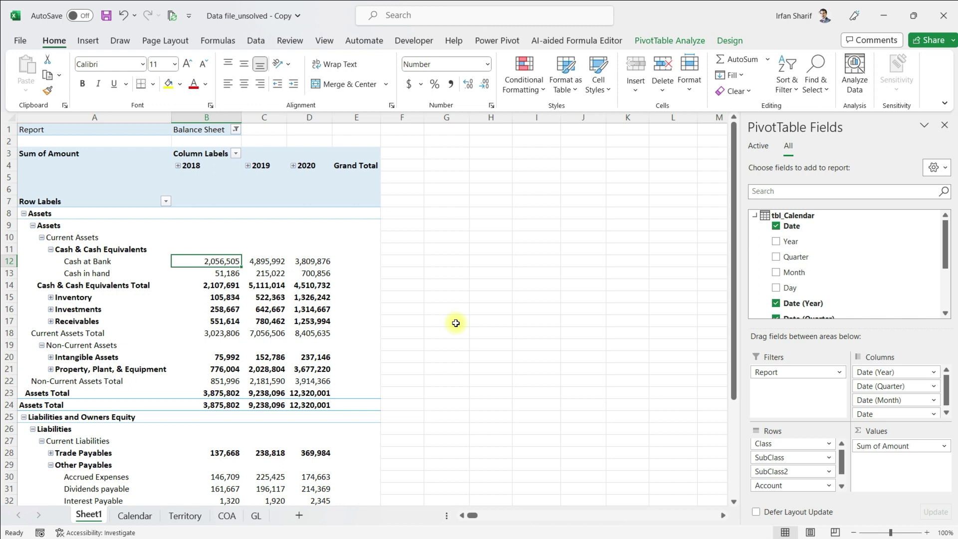
Step: Collapse the tbl_Calendar field list and turn off the PivotTable's grand totals for rows and columns
left_click(754, 216)
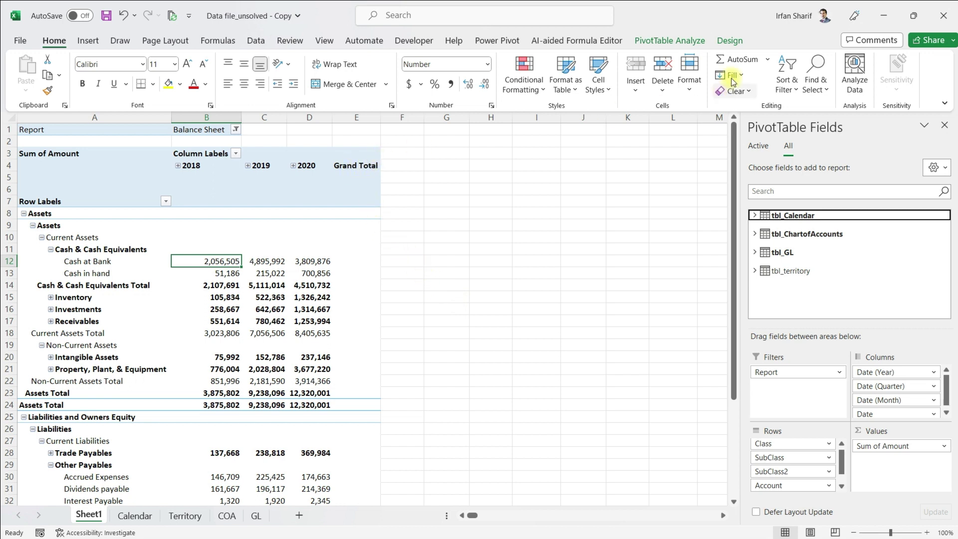
left_click(721, 41)
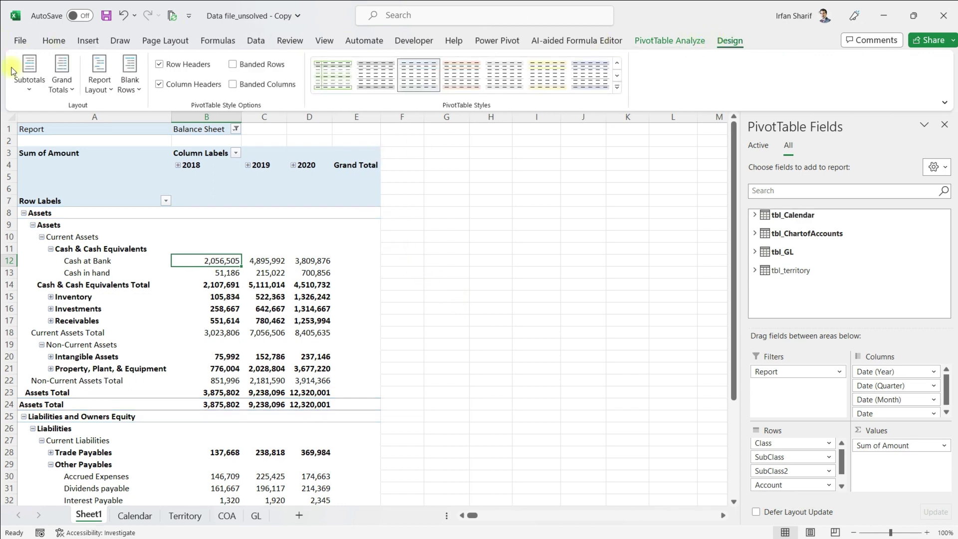
left_click(62, 80)
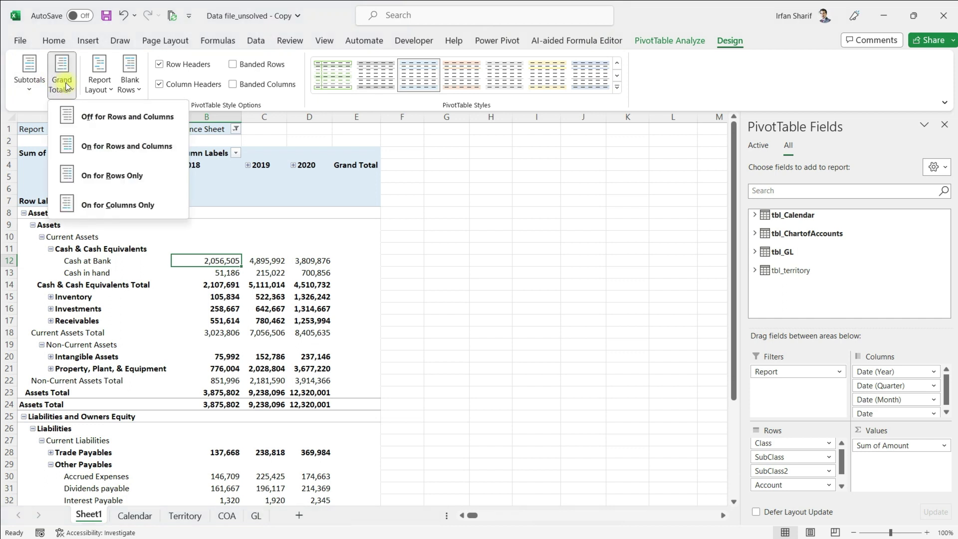
left_click(98, 121)
left_click(307, 262)
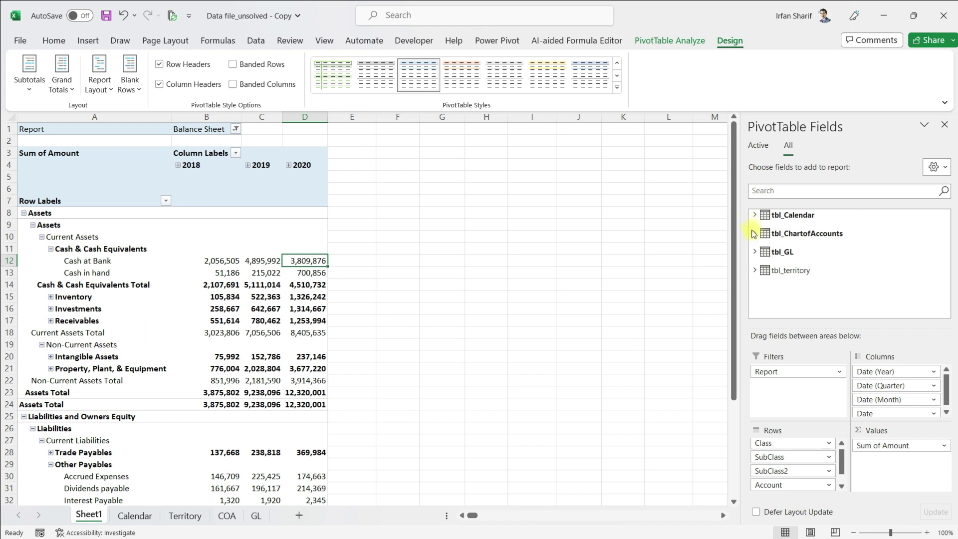
Step: Add a slicer for the Country field of tbl_territory, place it beside the PivotTable and narrow it
left_click(756, 270)
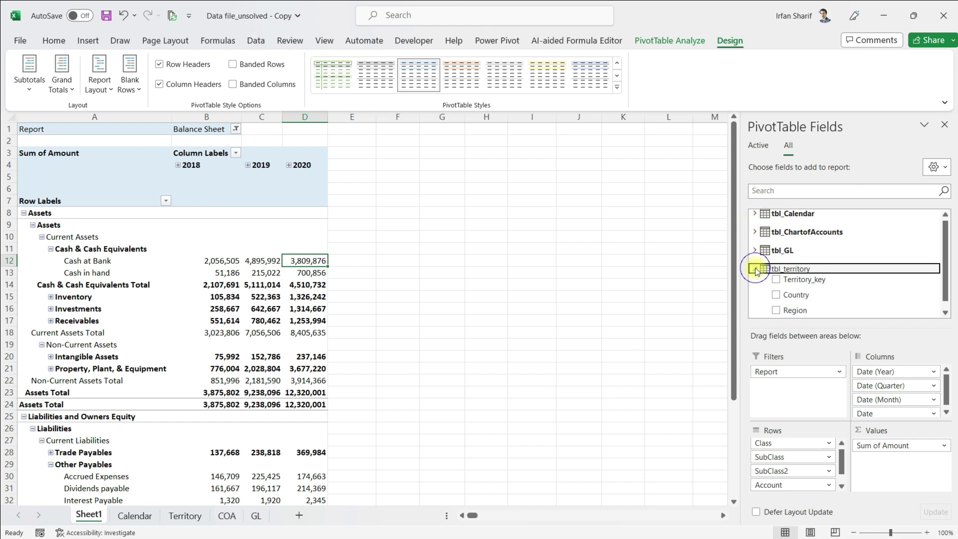
right_click(791, 294)
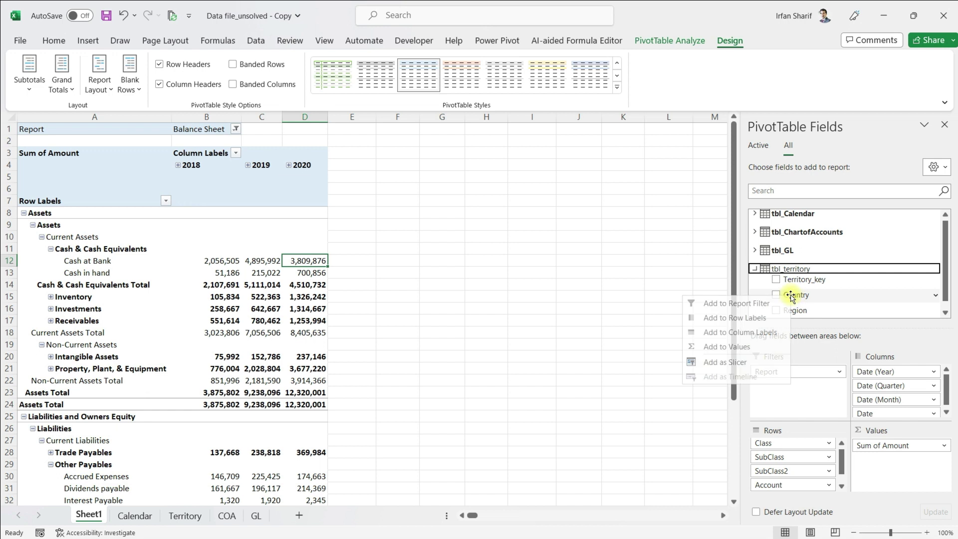
left_click(743, 362)
left_click_drag(349, 237, 447, 174)
left_click_drag(516, 250, 483, 241)
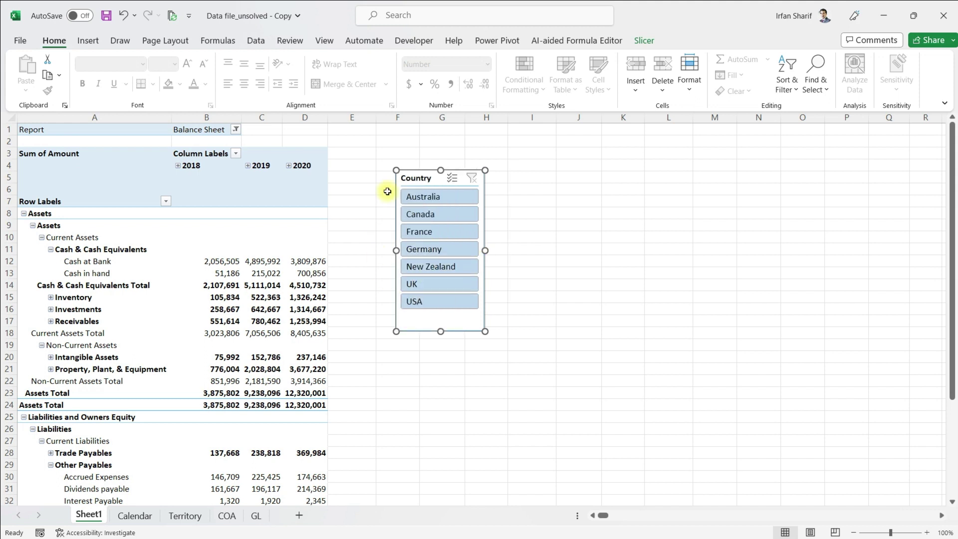
Step: Filter the PivotTable in turn by Australia, Canada, France, Germany and New Zealand, and clear the Country filter
left_click(427, 198)
left_click(430, 219)
left_click(428, 233)
left_click(427, 250)
left_click(441, 267)
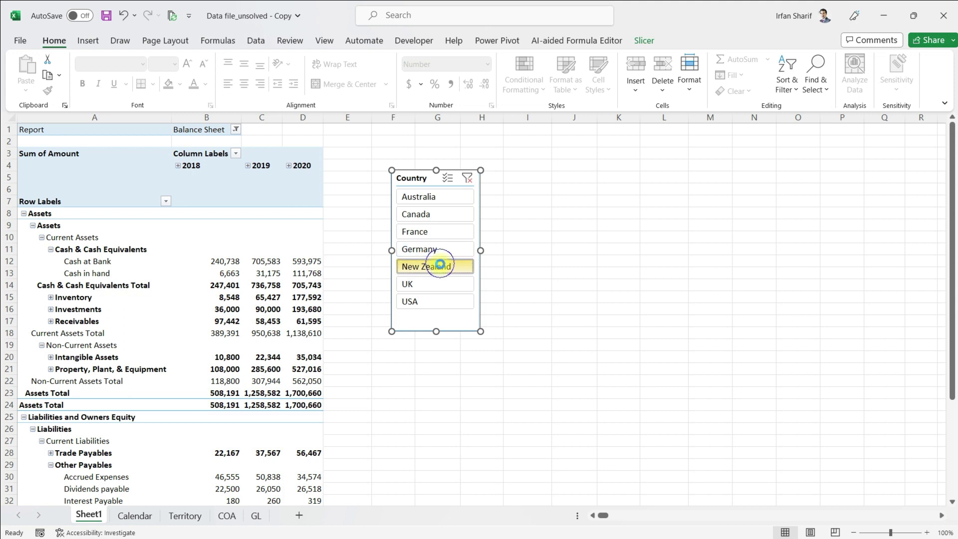
left_click(468, 179)
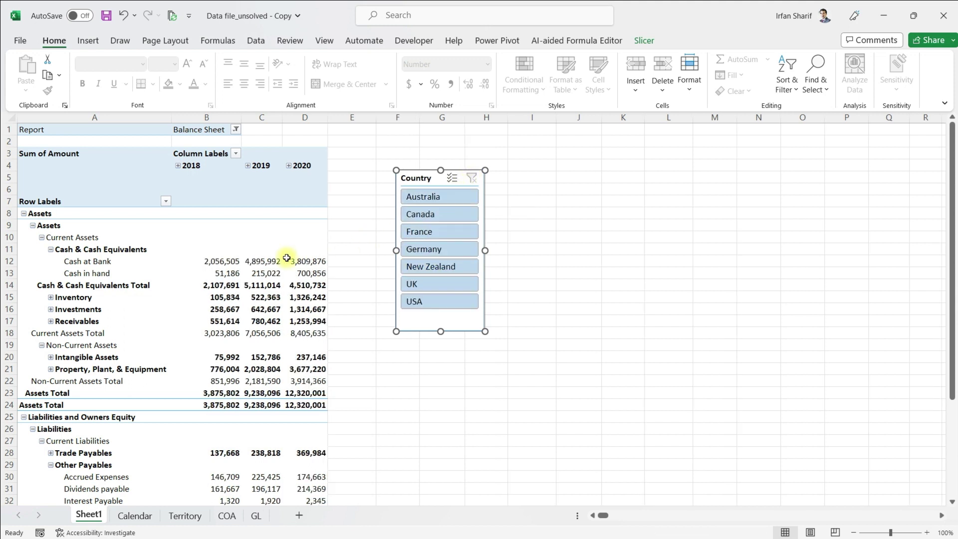
Step: Collapse the tbl_territory field list and add a slicer for the Quarter field of tbl_Calendar
left_click(220, 259)
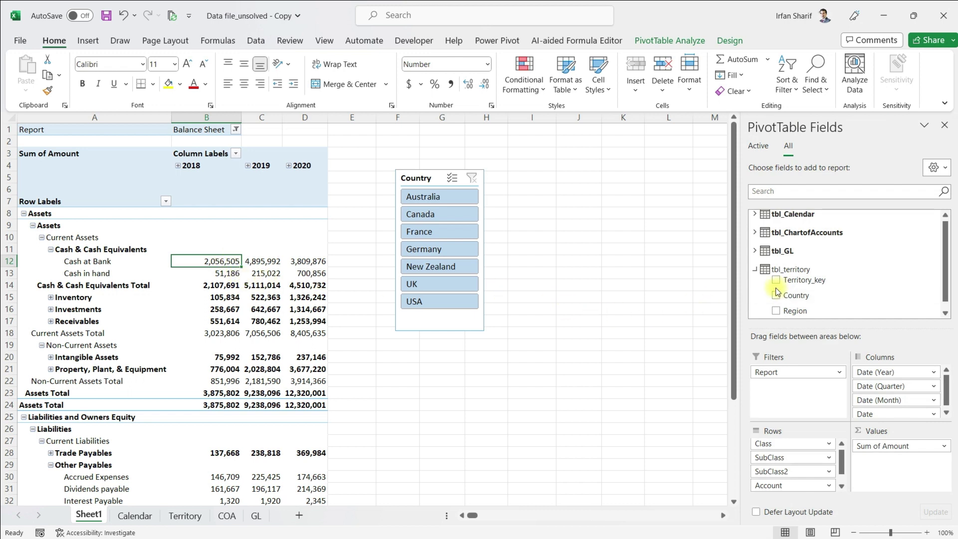
left_click(755, 270)
left_click(755, 271)
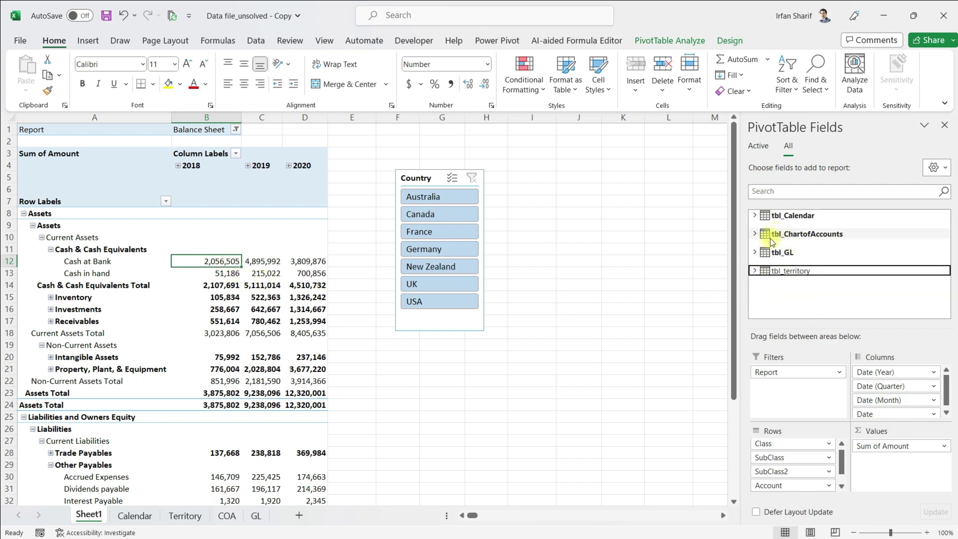
left_click(755, 215)
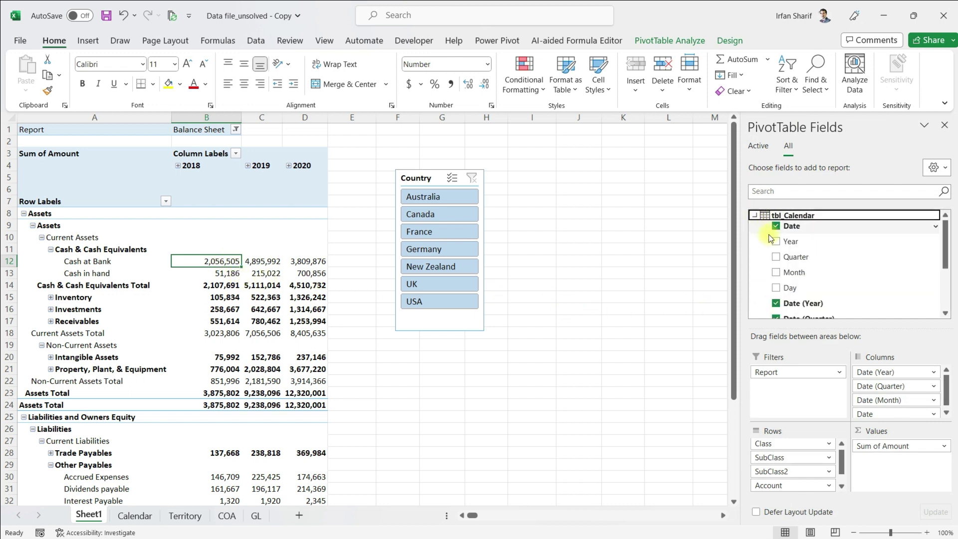
right_click(790, 257)
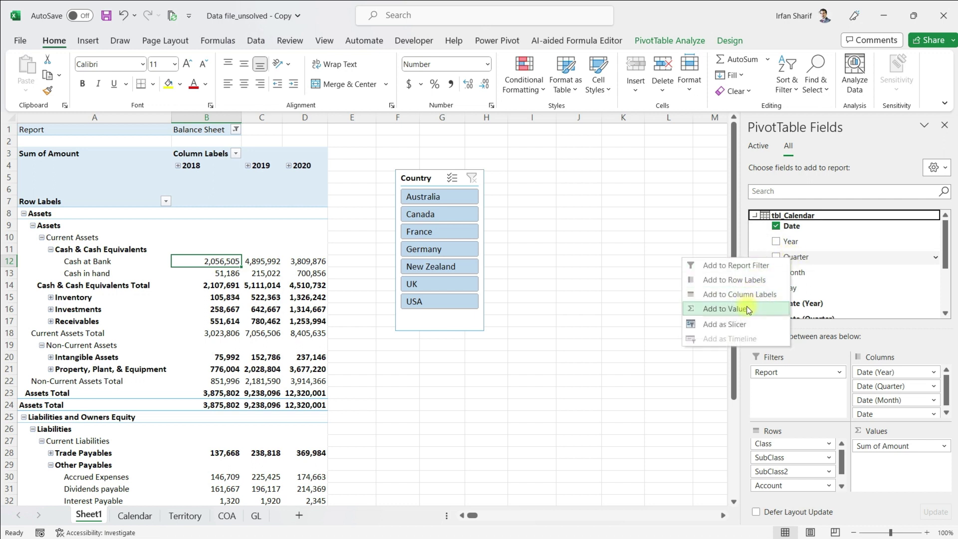
left_click(740, 325)
Step: Place the Quarter slicer directly below the Country slicer, match its width and shorten it to fit its four quarters
left_click_drag(378, 242, 454, 344)
left_click_drag(516, 416, 485, 417)
left_click_drag(441, 498, 437, 437)
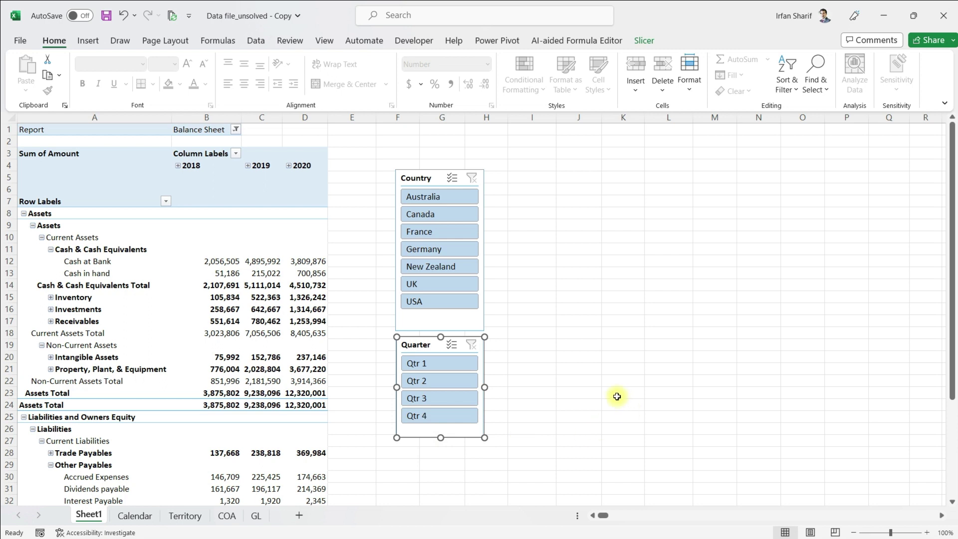